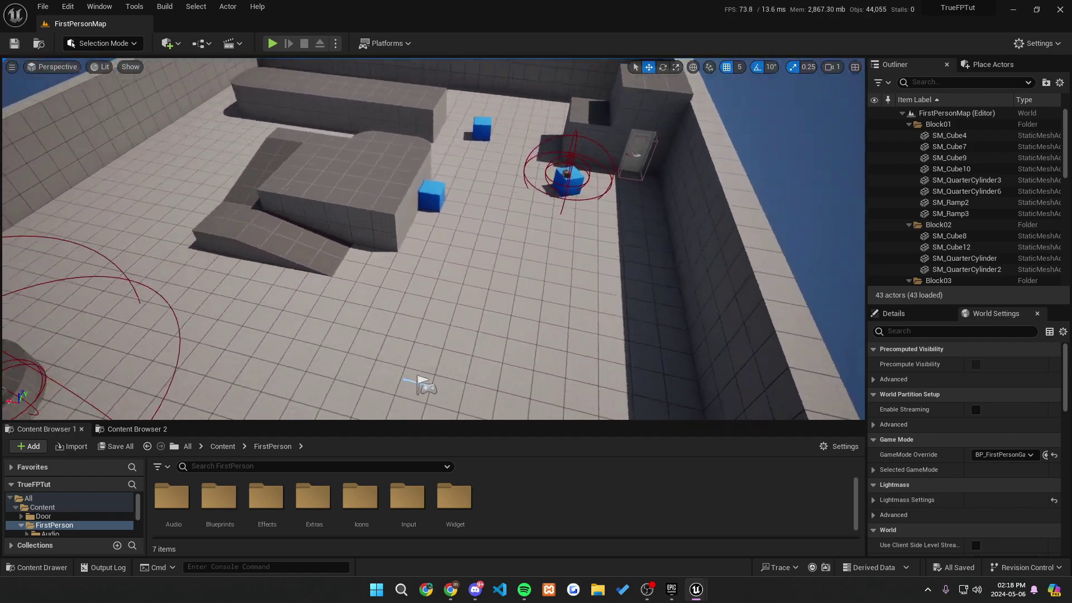
{"action": "right_click_drag", "start_coordinate": [658, 371], "coordinate": [586, 371]}
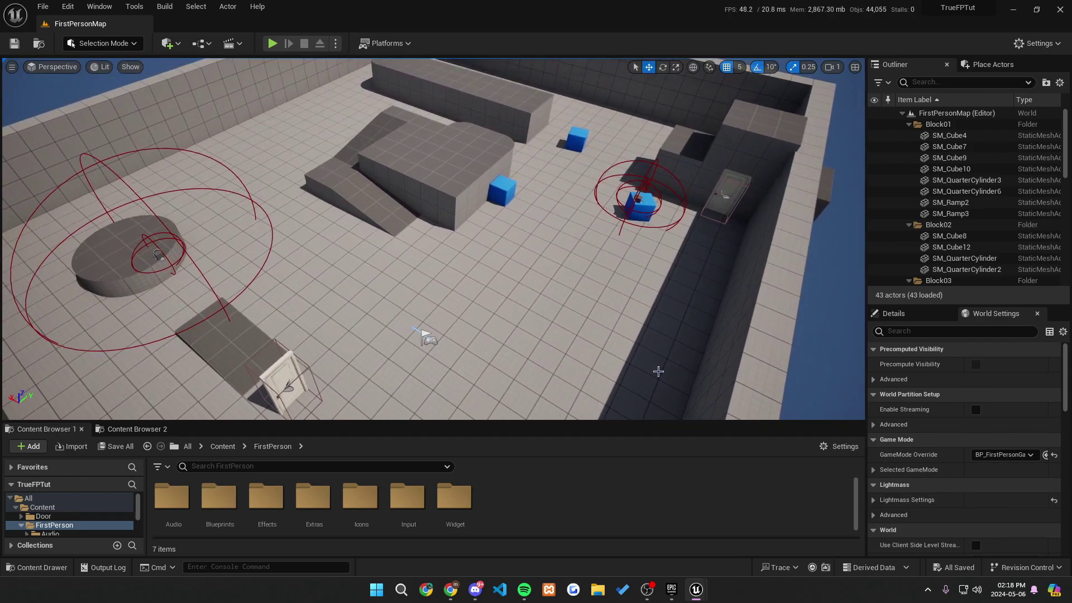
{"action": "left_click_drag", "start_coordinate": [602, 420], "coordinate": [595, 363]}
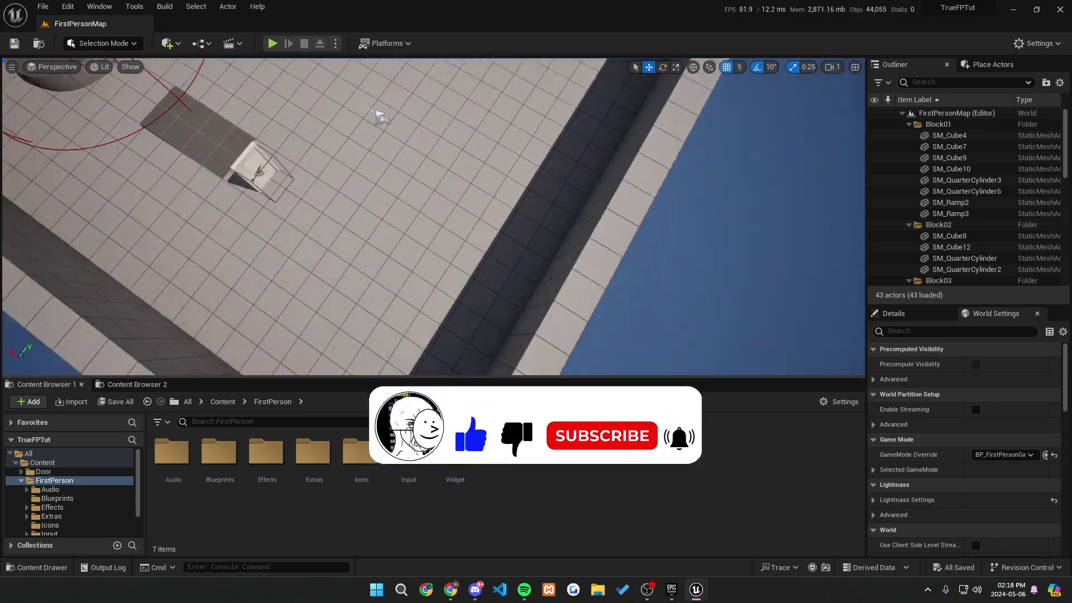
{"action": "key", "text": "w"}
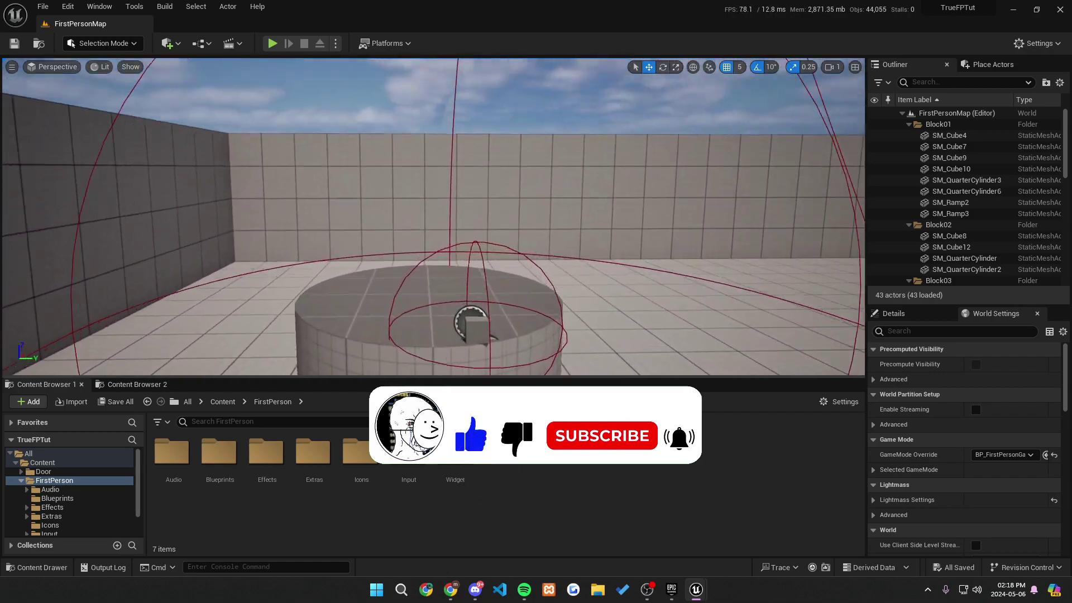
{"action": "key", "text": "s"}
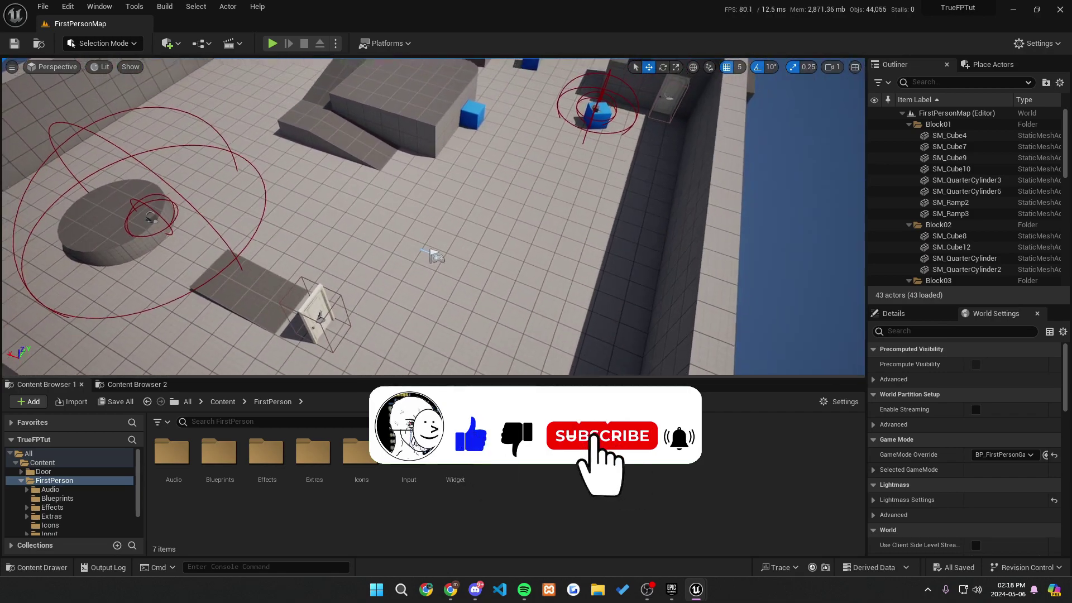
{"action": "key", "text": "w"}
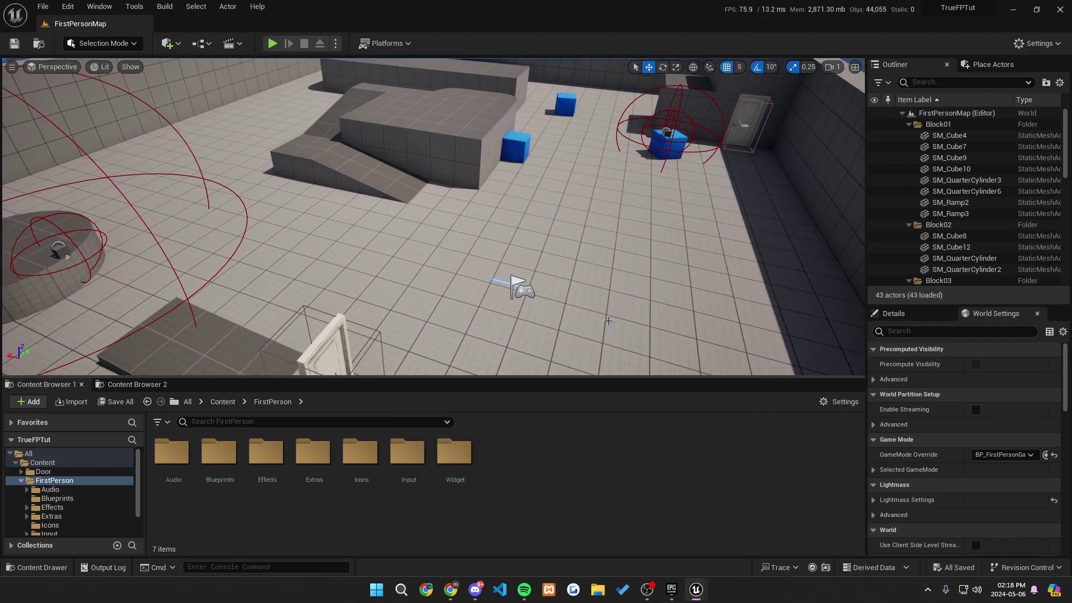
{"action": "left_click_drag", "start_coordinate": [590, 378], "coordinate": [575, 389]}
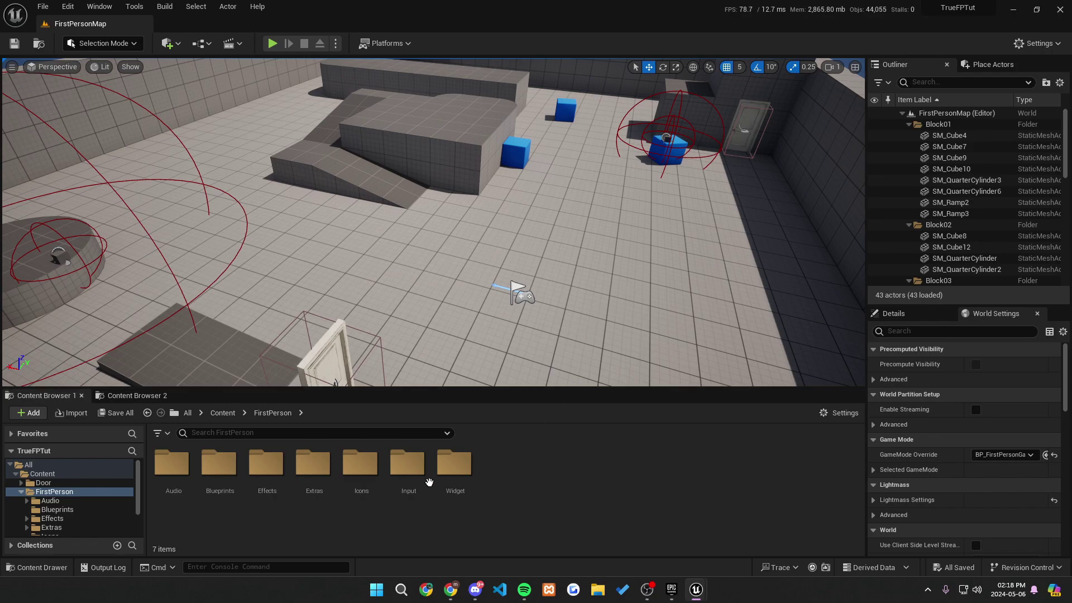
Open the Wood footsteps folder under FirstPerson Audio and preview the first two wood footstep sound waves
{"action": "double_click", "coordinate": [184, 481]}
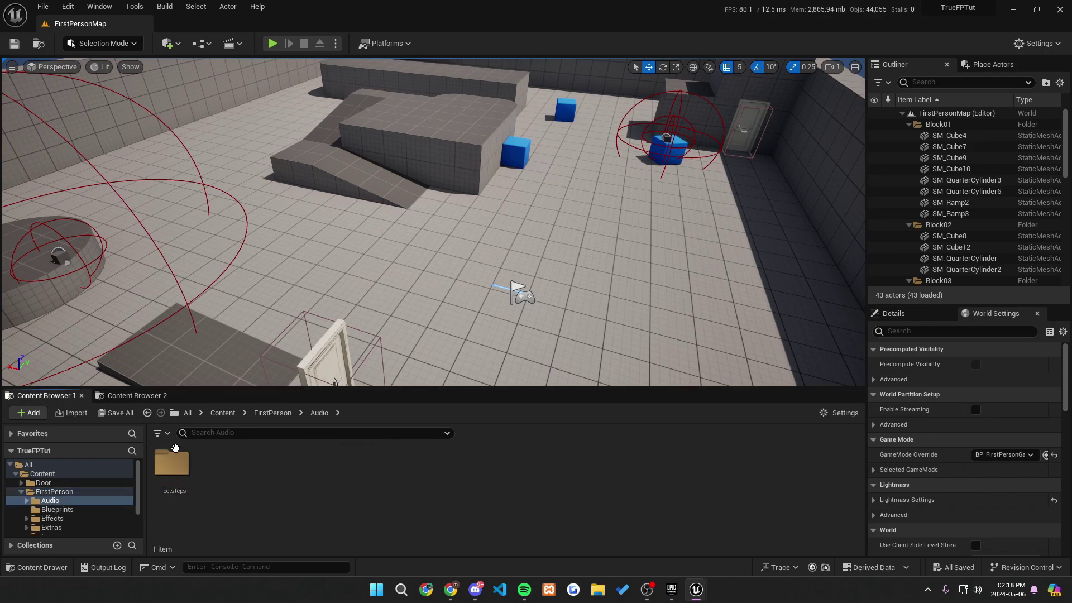
{"action": "double_click", "coordinate": [170, 474]}
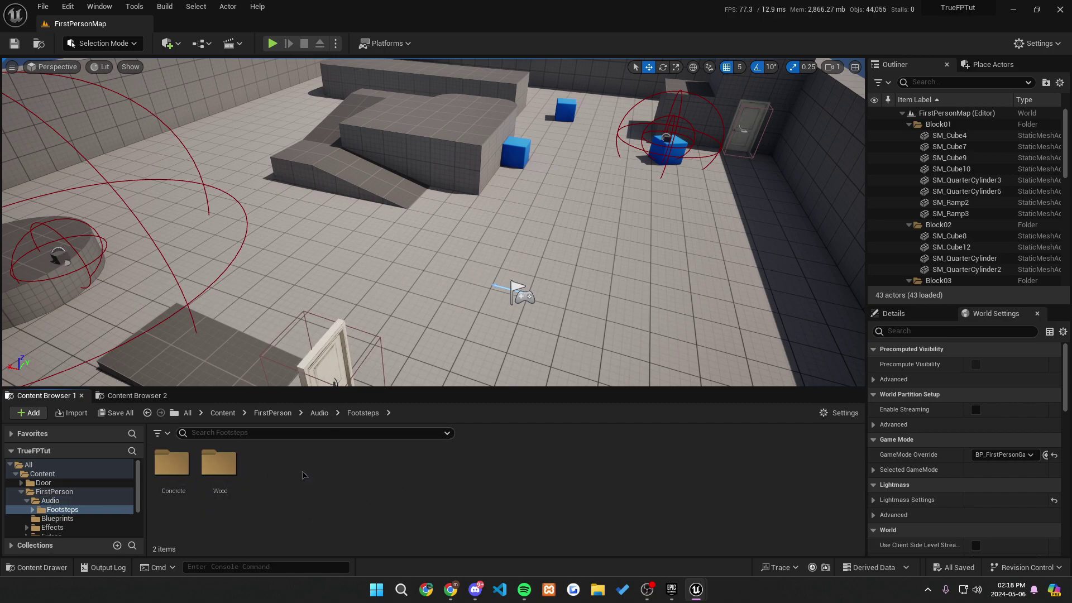
{"action": "double_click", "coordinate": [221, 461]}
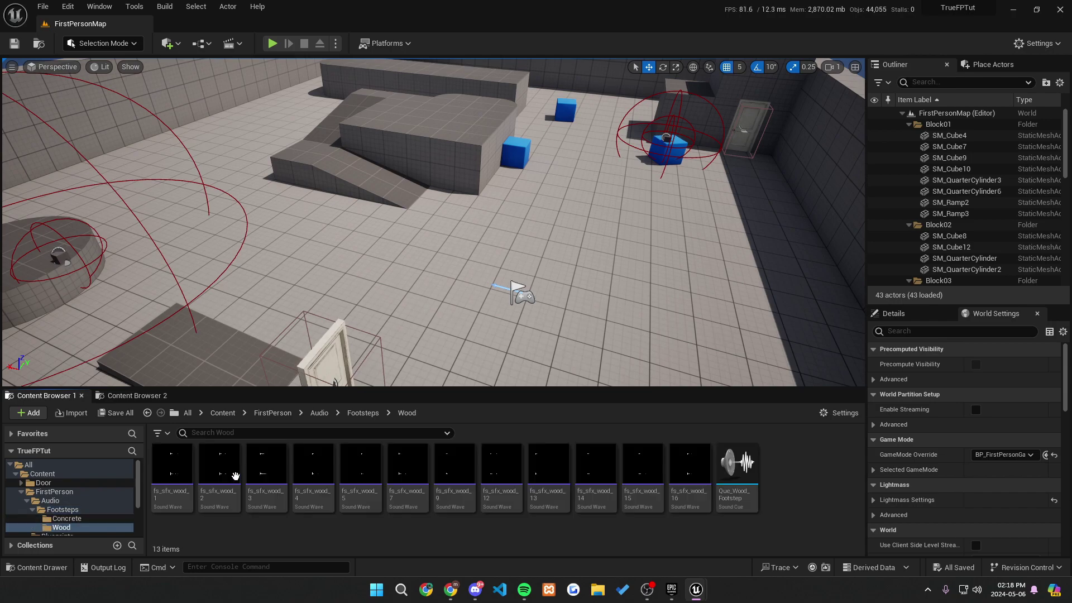
{"action": "left_click", "coordinate": [172, 462]}
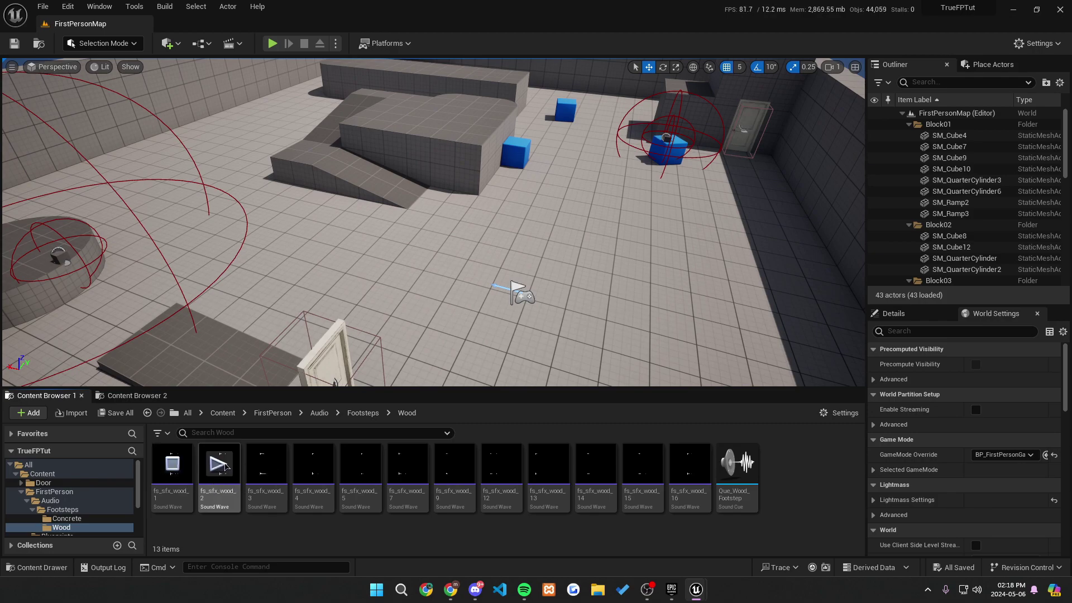
{"action": "left_click", "coordinate": [221, 463]}
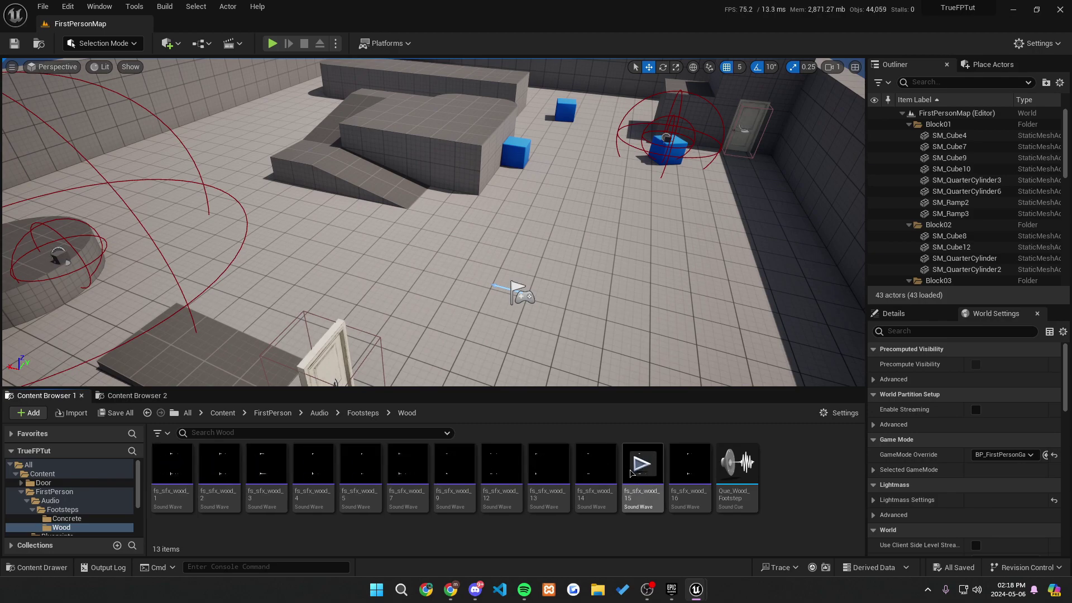
Look through the Concrete footsteps folder and return to the Wood footsteps folder
{"action": "left_click", "coordinate": [363, 412]}
{"action": "double_click", "coordinate": [175, 481]}
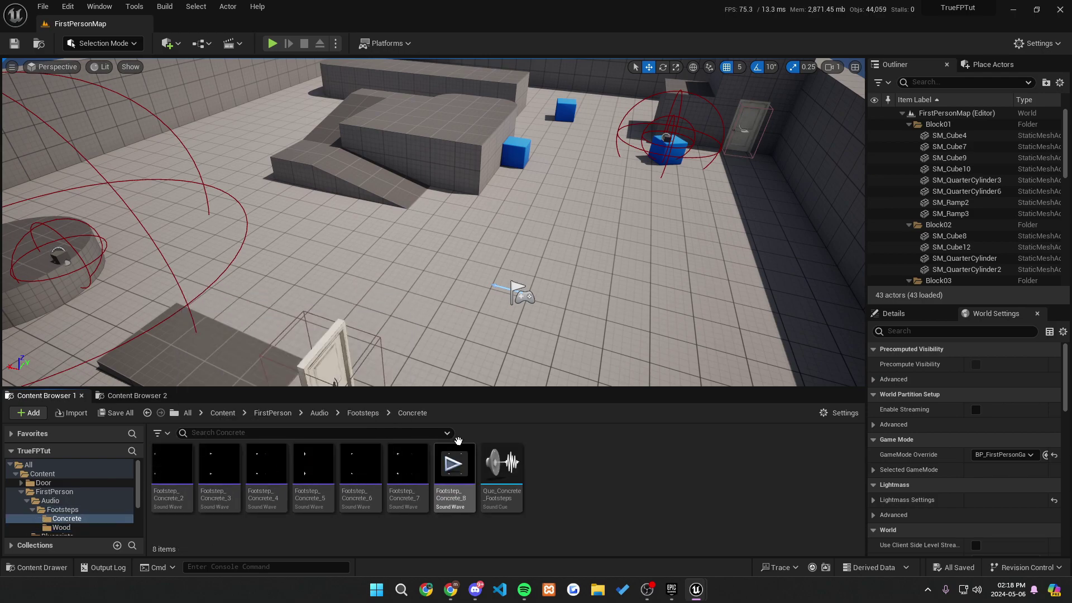
{"action": "left_click", "coordinate": [363, 413]}
{"action": "double_click", "coordinate": [219, 469]}
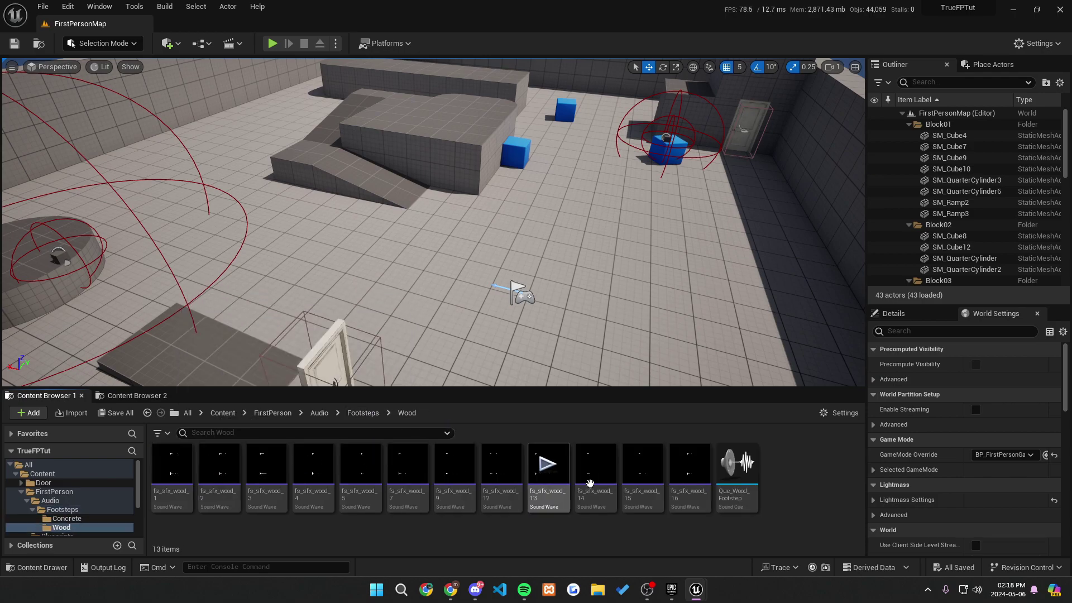
{"action": "right_click_drag", "start_coordinate": [558, 251], "coordinate": [519, 223]}
{"action": "key", "text": "w"}
{"action": "key", "text": "s"}
{"action": "key", "text": "d"}
{"action": "key", "text": "w"}
{"action": "right_click_drag", "start_coordinate": [452, 243], "coordinate": [450, 237]}
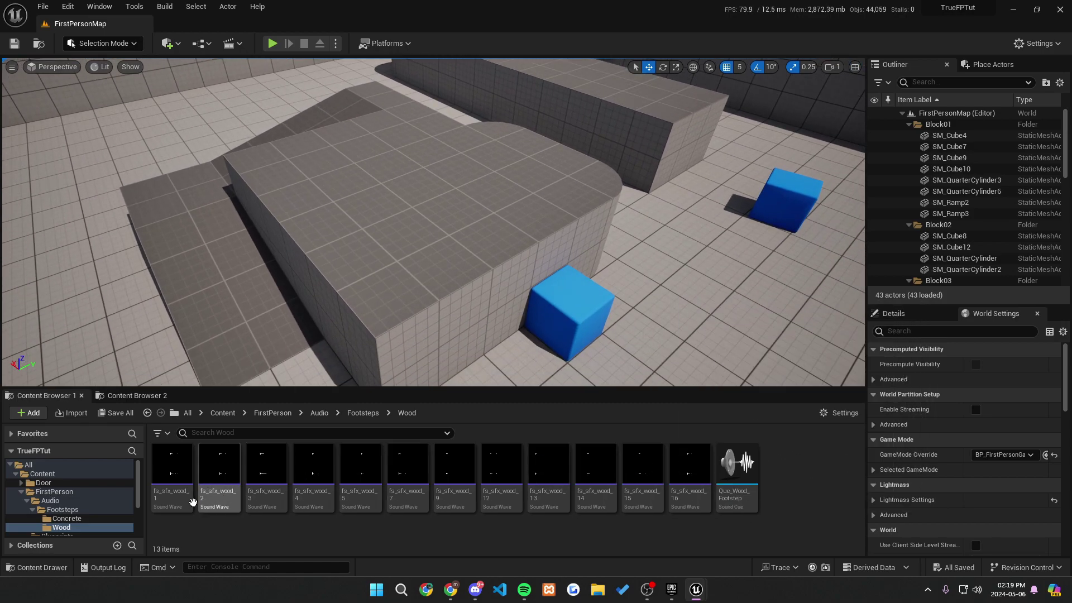
Select all the wood footstep sound waves, open the Que_Wood_Footstep sound cue and examine its Walking node group
{"action": "left_click", "coordinate": [170, 474]}
{"action": "left_click", "coordinate": [690, 475], "text": "shift"}
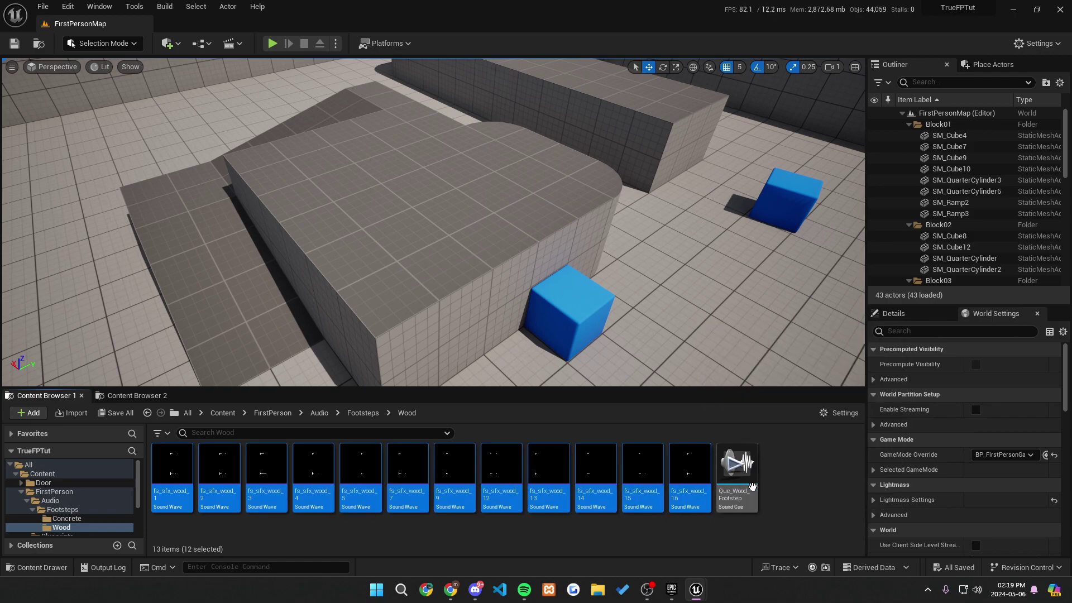
{"action": "double_click", "coordinate": [738, 469]}
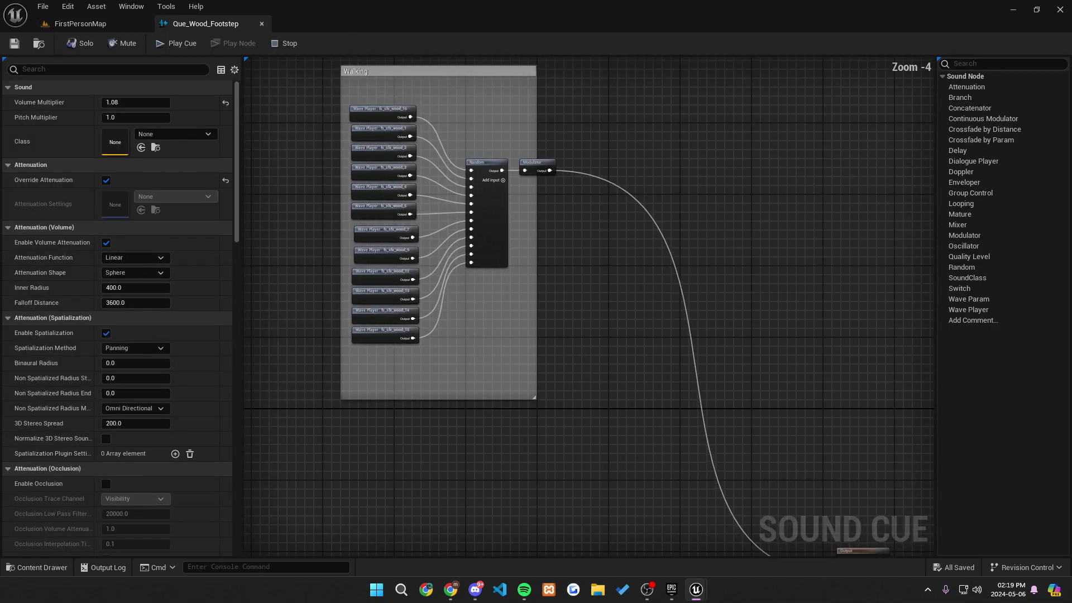
{"action": "scroll", "coordinate": [426, 214], "scroll_direction": "up", "scroll_amount": 2}
{"action": "left_click_drag", "start_coordinate": [444, 154], "coordinate": [400, 525]}
Compare the wood sound waves in the Wood folder with the Wave Player nodes feeding the Random node in Que_Wood_Footstep
{"action": "left_click", "coordinate": [105, 26]}
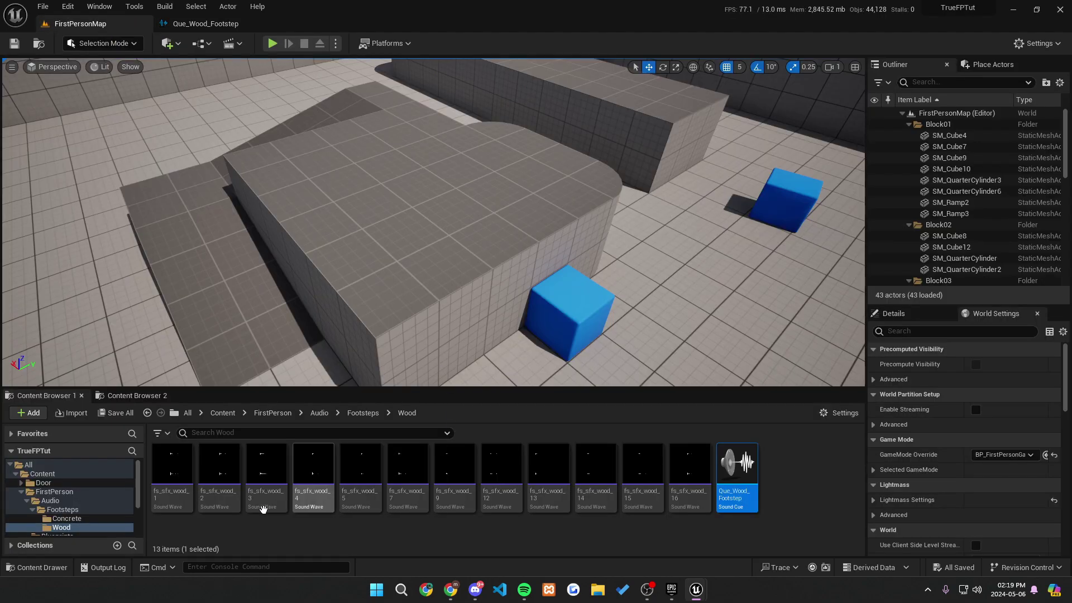
{"action": "left_click", "coordinate": [177, 491]}
{"action": "left_click", "coordinate": [690, 475], "text": "shift"}
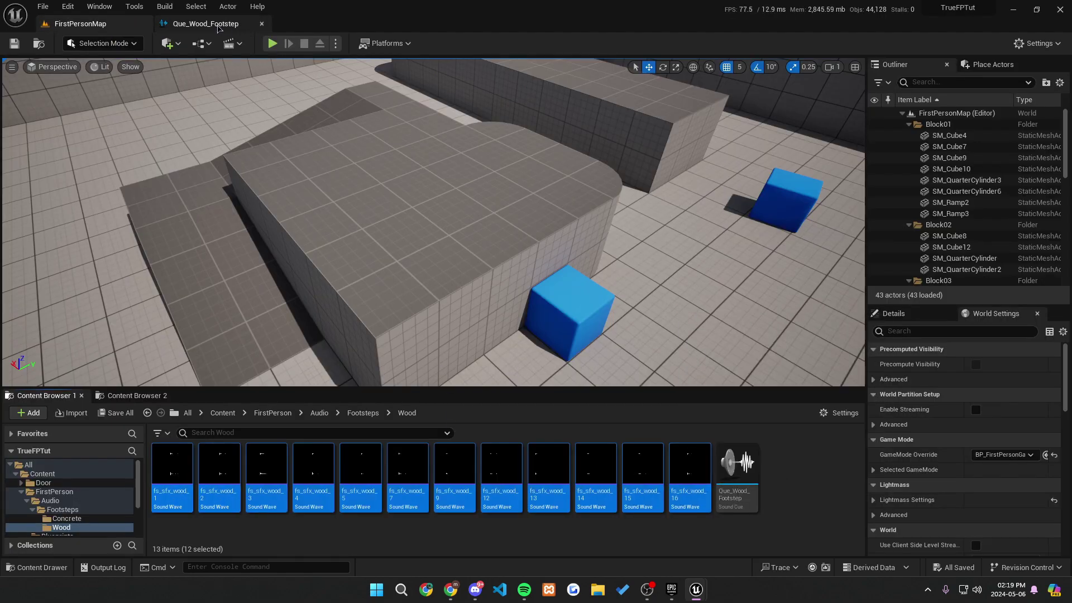
{"action": "left_click", "coordinate": [206, 24]}
{"action": "right_click_drag", "start_coordinate": [556, 215], "coordinate": [545, 167]}
{"action": "left_click", "coordinate": [539, 161]}
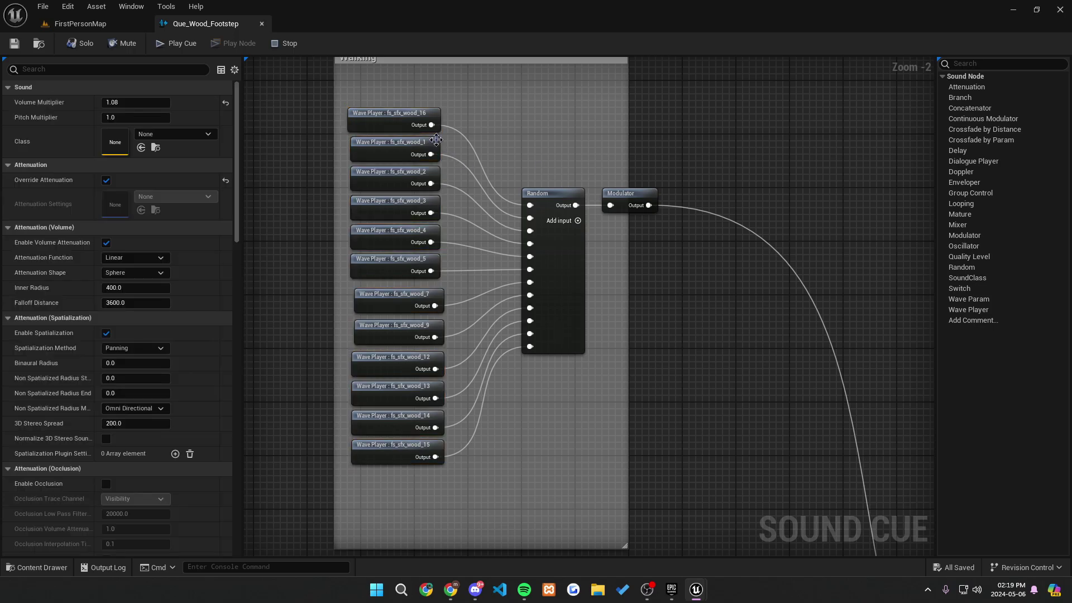
{"action": "scroll", "coordinate": [559, 234], "scroll_direction": "up", "scroll_amount": 2}
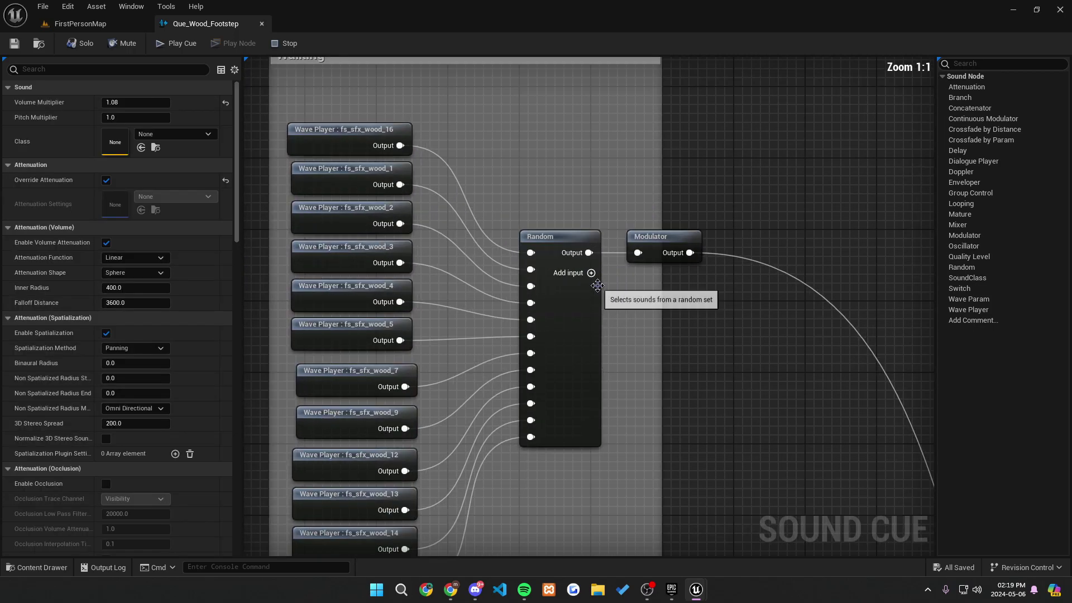
Play the wood footstep cue three times and inspect the Modulator node's pitch and volume settings
{"action": "left_click", "coordinate": [558, 233]}
{"action": "right_click_drag", "start_coordinate": [460, 319], "coordinate": [474, 289]}
{"action": "left_click", "coordinate": [162, 44]}
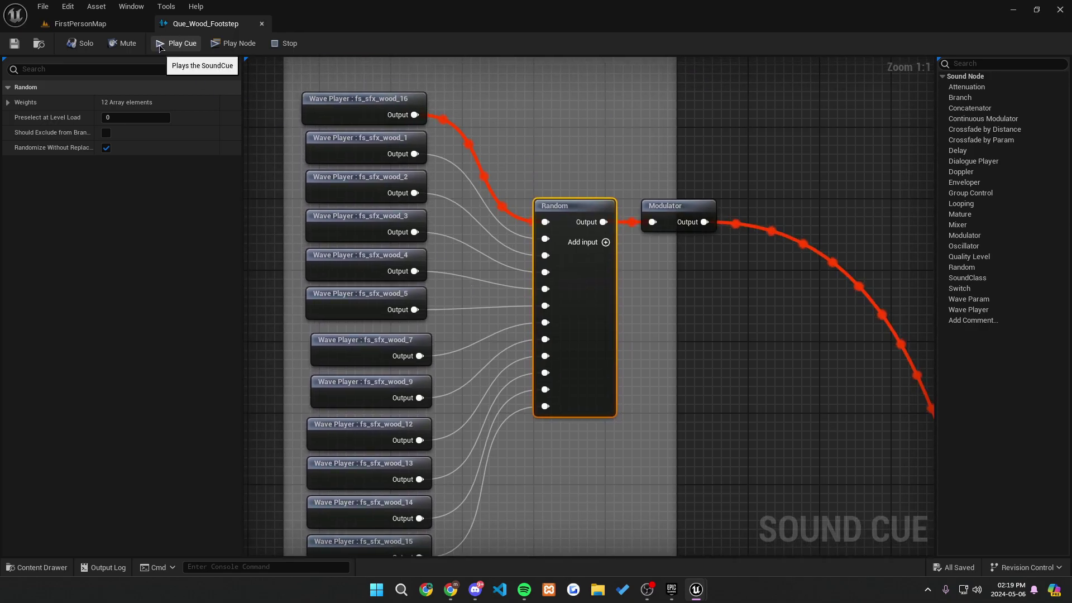
{"action": "left_click", "coordinate": [160, 46]}
{"action": "left_click", "coordinate": [160, 46]}
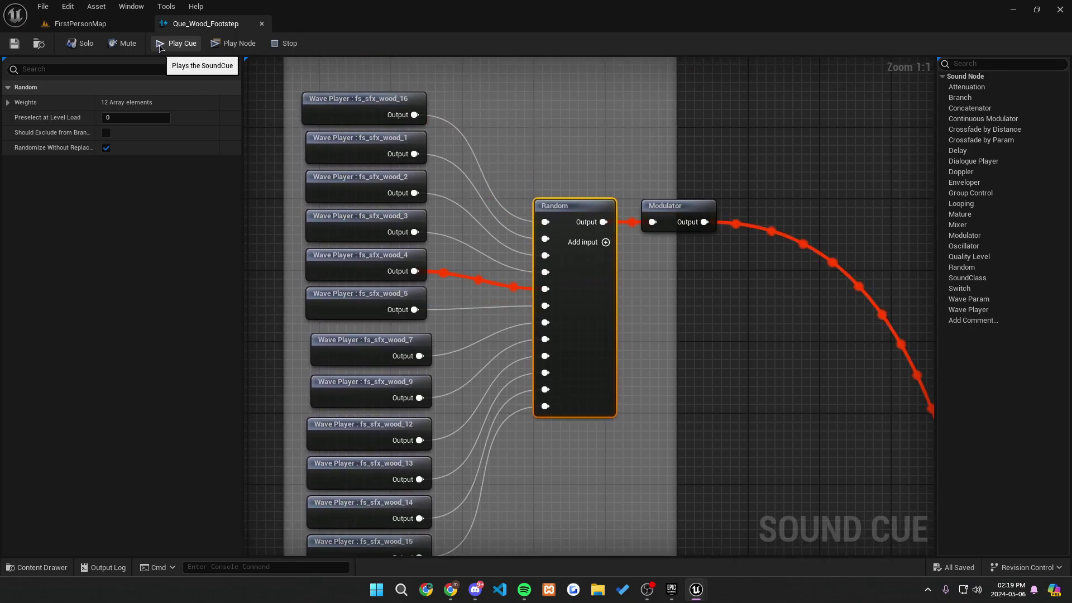
{"action": "right_click_drag", "start_coordinate": [618, 179], "coordinate": [516, 239]}
{"action": "left_click", "coordinate": [561, 266]}
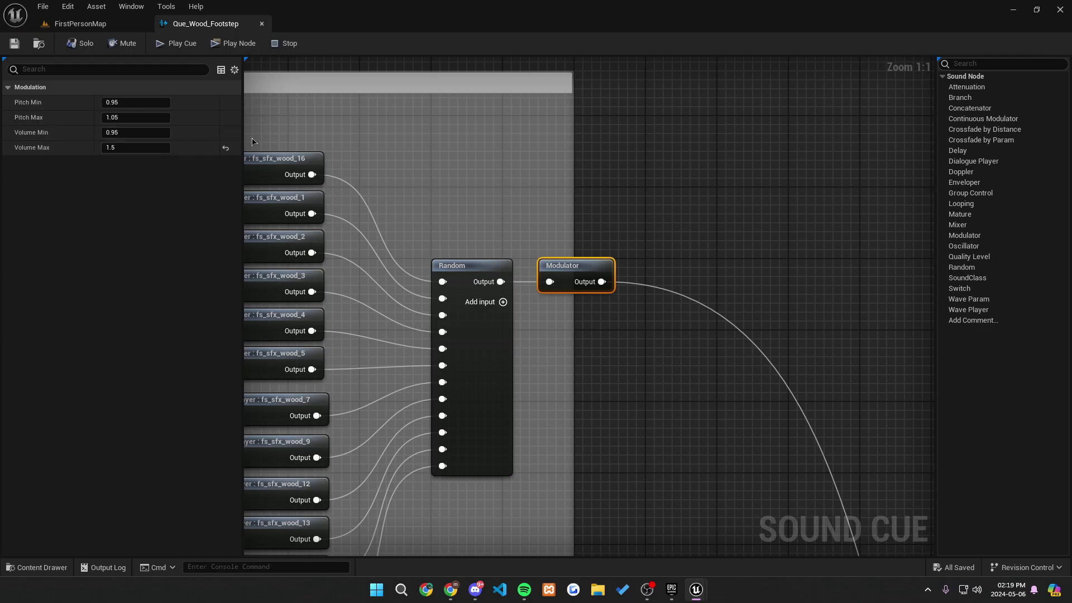
Move the distant Output node next to the Modulator in Que_Wood_Footstep and save the cue
{"action": "scroll", "coordinate": [581, 229], "scroll_direction": "down", "scroll_amount": 3}
{"action": "scroll", "coordinate": [489, 216], "scroll_direction": "down", "scroll_amount": 2}
{"action": "right_click_drag", "start_coordinate": [620, 273], "coordinate": [447, 103]}
{"action": "scroll", "coordinate": [525, 269], "scroll_direction": "up", "scroll_amount": 2}
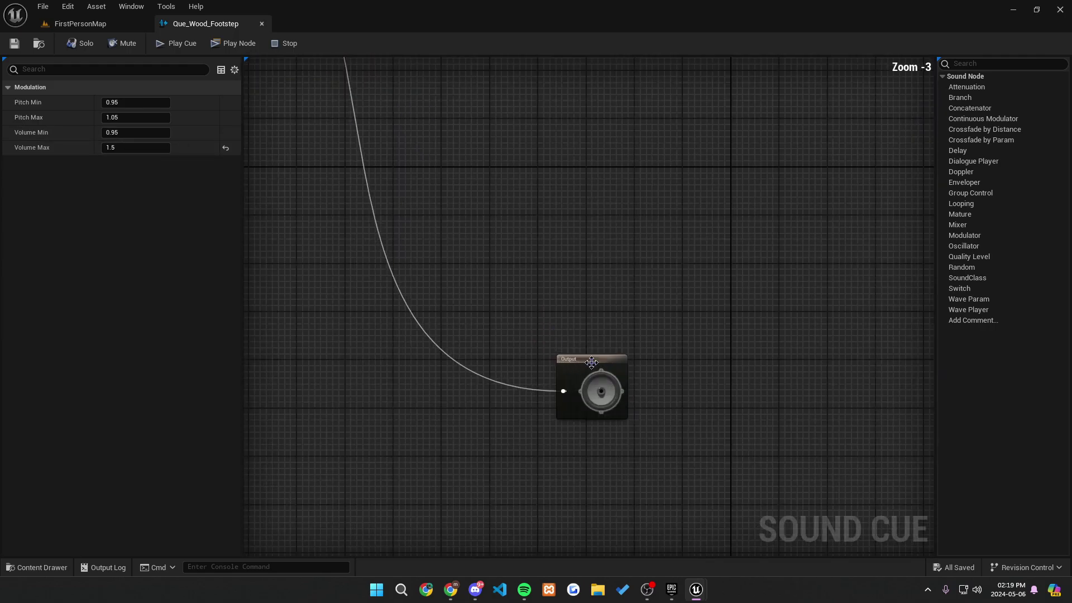
{"action": "left_click_drag", "start_coordinate": [589, 358], "coordinate": [367, 60]}
{"action": "right_click_drag", "start_coordinate": [386, 83], "coordinate": [619, 362]}
{"action": "left_click_drag", "start_coordinate": [618, 362], "coordinate": [494, 168]}
{"action": "right_click_drag", "start_coordinate": [347, 101], "coordinate": [656, 231]}
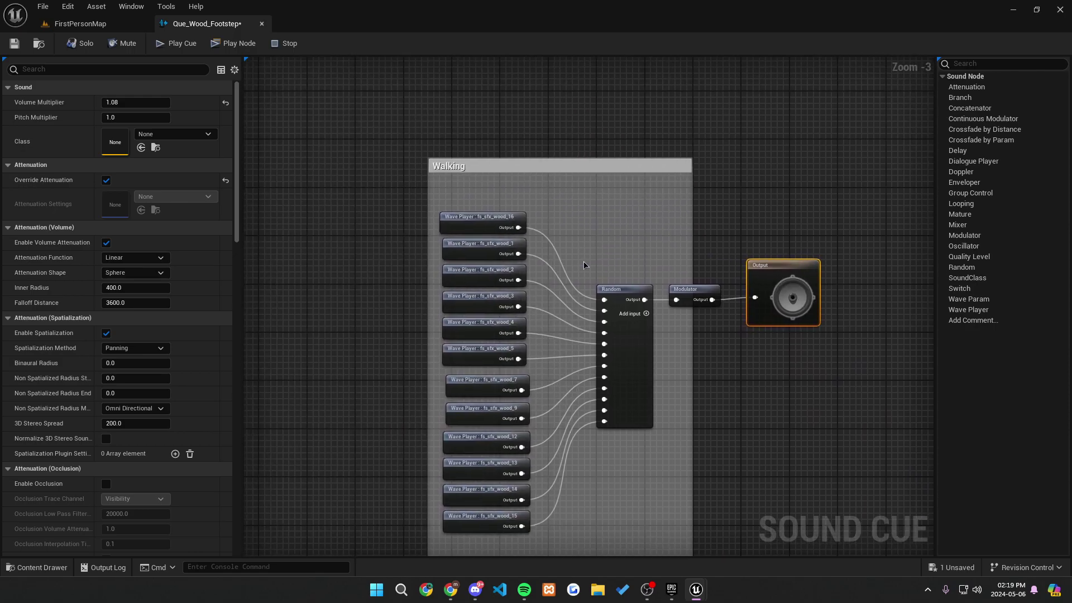
{"action": "left_click", "coordinate": [15, 44]}
Open the Que_Concrete_Footsteps sound cue from the Concrete folder and examine its concrete Wave Player nodes
{"action": "left_click", "coordinate": [80, 23]}
{"action": "left_click", "coordinate": [369, 415]}
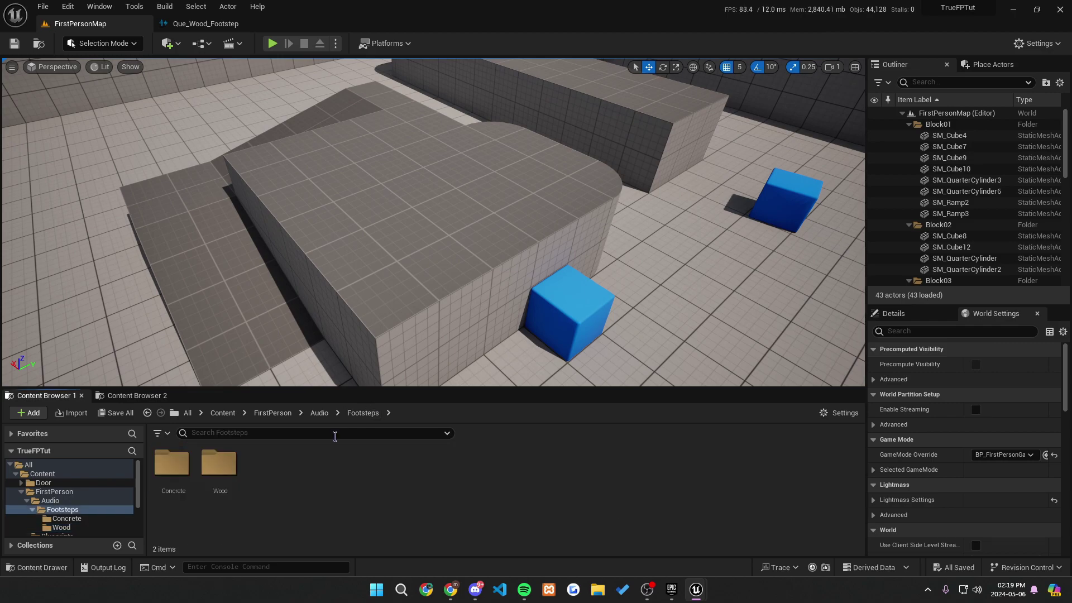
{"action": "double_click", "coordinate": [172, 466]}
{"action": "double_click", "coordinate": [503, 485]}
{"action": "right_click_drag", "start_coordinate": [332, 359], "coordinate": [546, 452]}
{"action": "left_click_drag", "start_coordinate": [374, 129], "coordinate": [469, 481]}
{"action": "right_click_drag", "start_coordinate": [606, 376], "coordinate": [455, 410]}
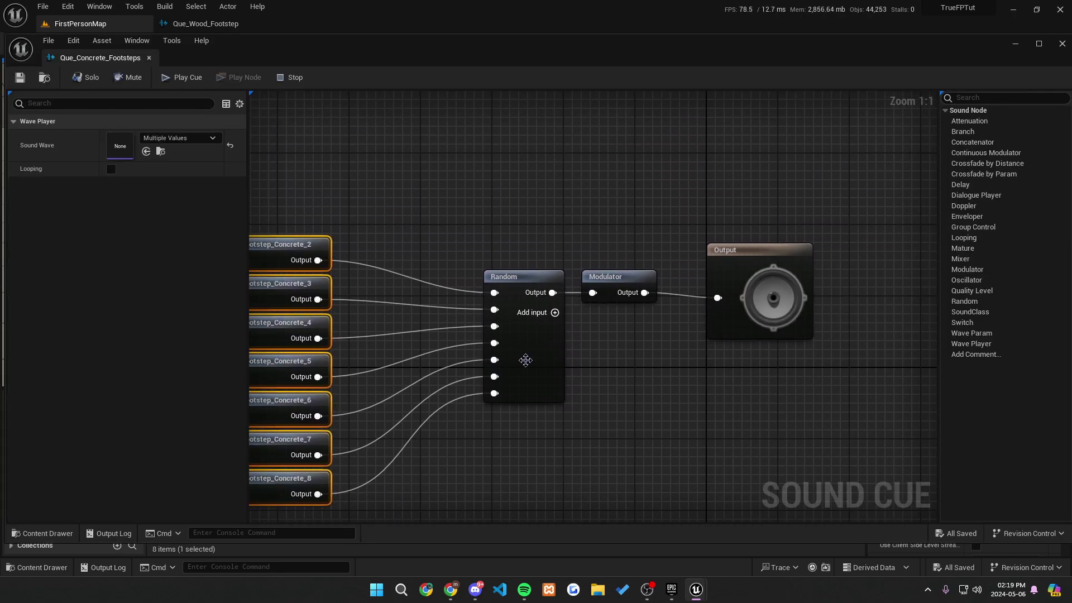
Move the Random node farther away from the Modulator in the concrete footsteps cue
{"action": "left_click_drag", "start_coordinate": [525, 360], "coordinate": [466, 357]}
{"action": "left_click", "coordinate": [596, 354]}
{"action": "right_click_drag", "start_coordinate": [596, 353], "coordinate": [525, 419]}
Review the Modulator and Output node settings of the concrete footsteps cue and save it
{"action": "left_click", "coordinate": [549, 345]}
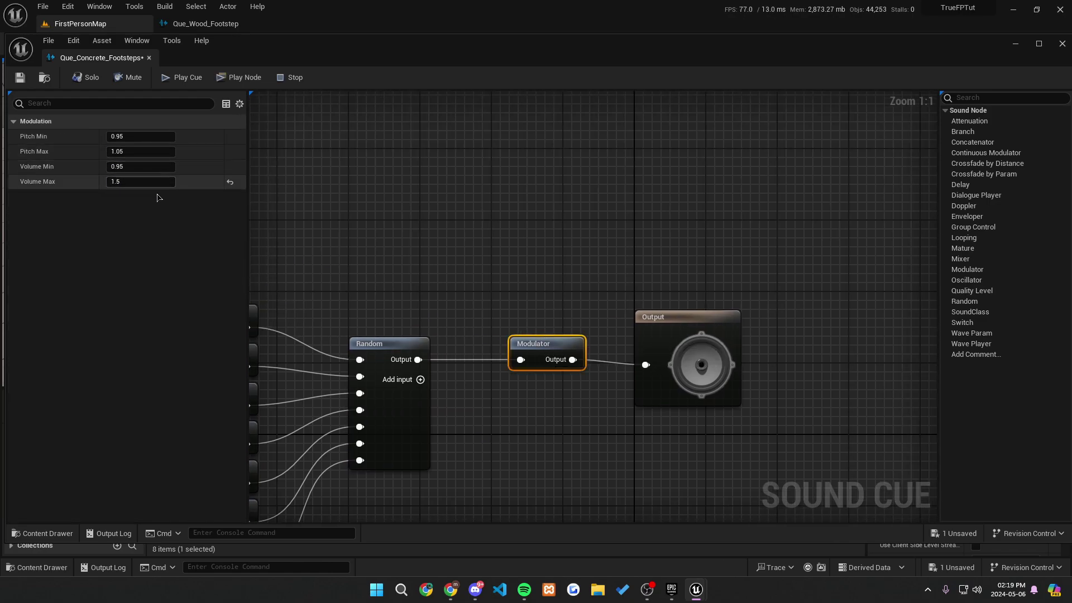
{"action": "left_click", "coordinate": [646, 333]}
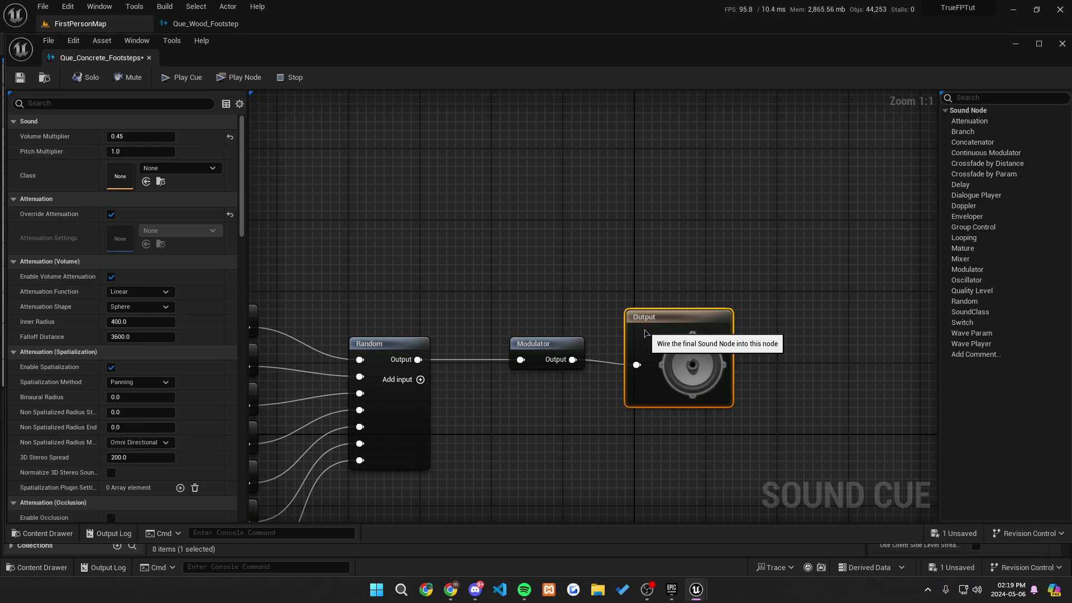
{"action": "right_click_drag", "start_coordinate": [446, 298], "coordinate": [496, 271]}
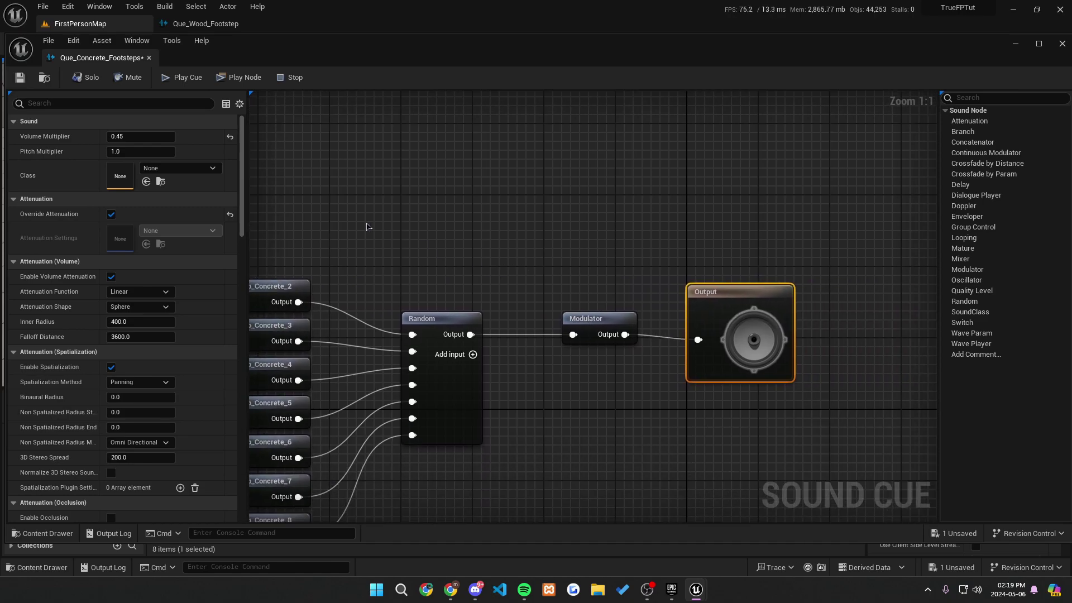
{"action": "left_click", "coordinate": [20, 80]}
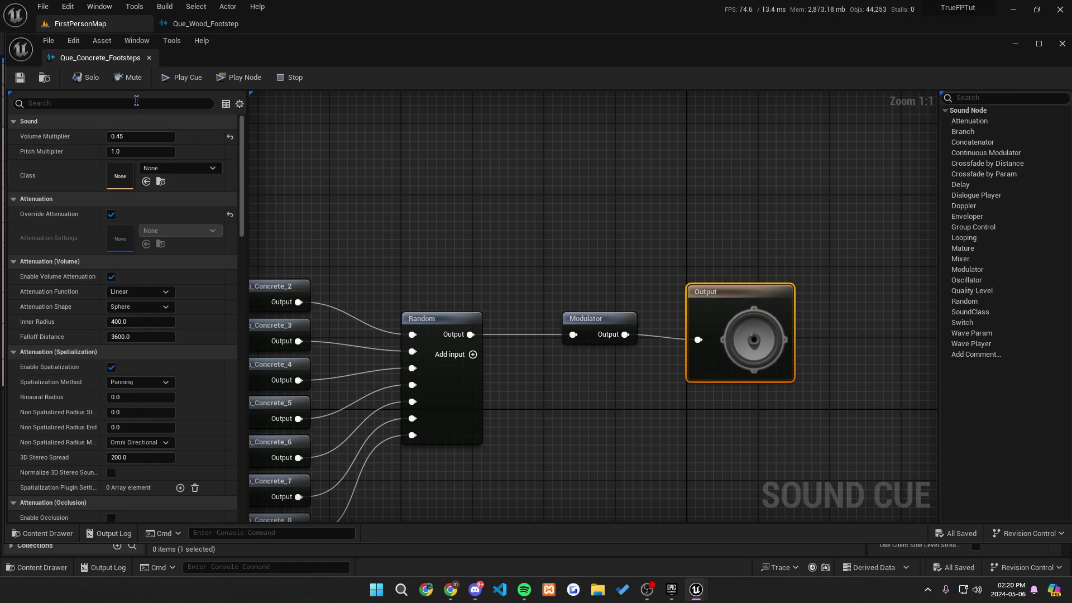
Dock the Que_Concrete_Footsteps editor beside Que_Wood_Footstep in the main window and return to the FirstPersonMap level
{"action": "left_click_drag", "start_coordinate": [150, 56], "coordinate": [264, 26]}
{"action": "left_click", "coordinate": [324, 24]}
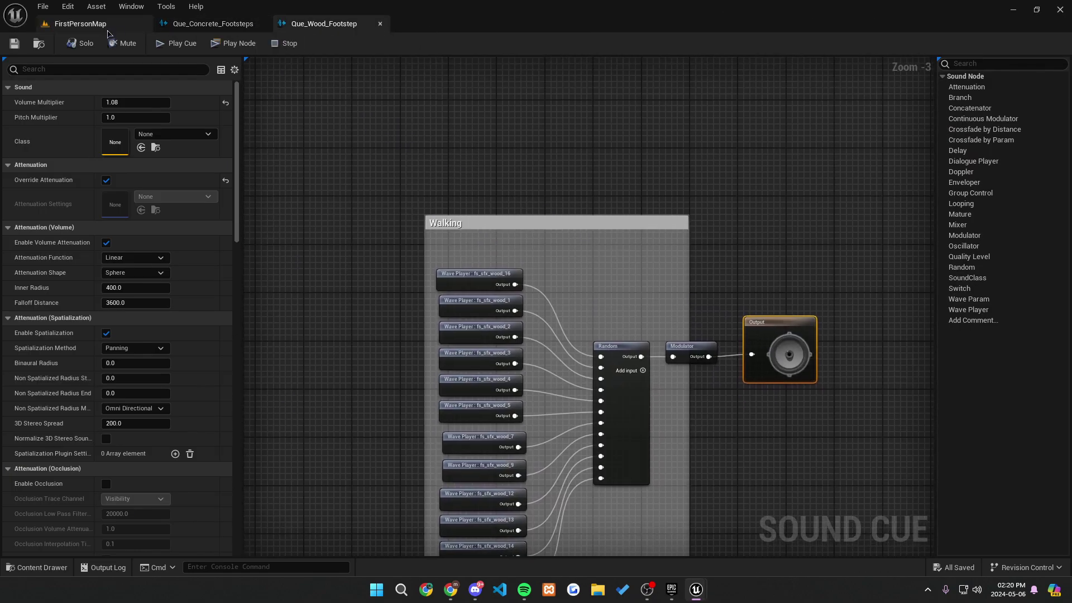
{"action": "left_click", "coordinate": [81, 23]}
Go back up from the audio folders to the FirstPerson content folder
{"action": "right_click_drag", "start_coordinate": [420, 210], "coordinate": [609, 209]}
{"action": "left_click", "coordinate": [363, 413]}
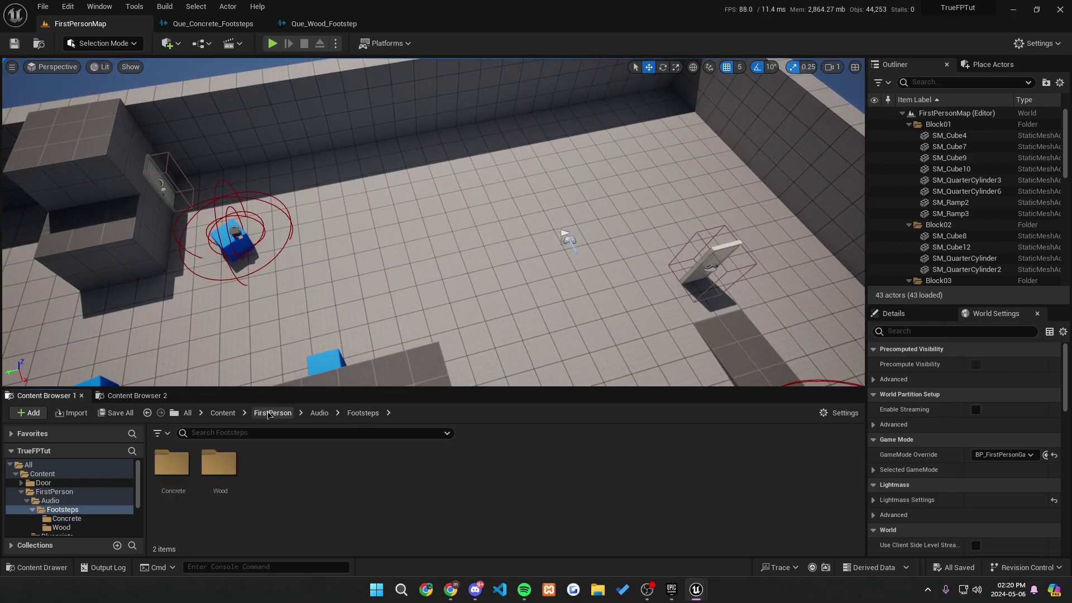
{"action": "left_click", "coordinate": [273, 413]}
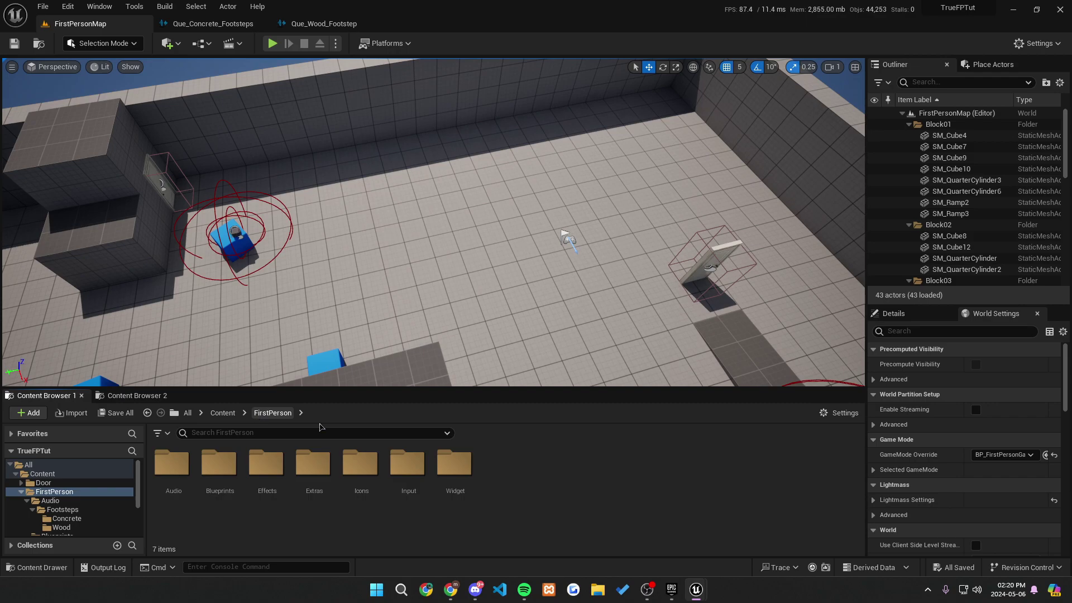
Open the project settings and filter them by "physical" to reach the physical surface types
{"action": "left_click", "coordinate": [68, 6]}
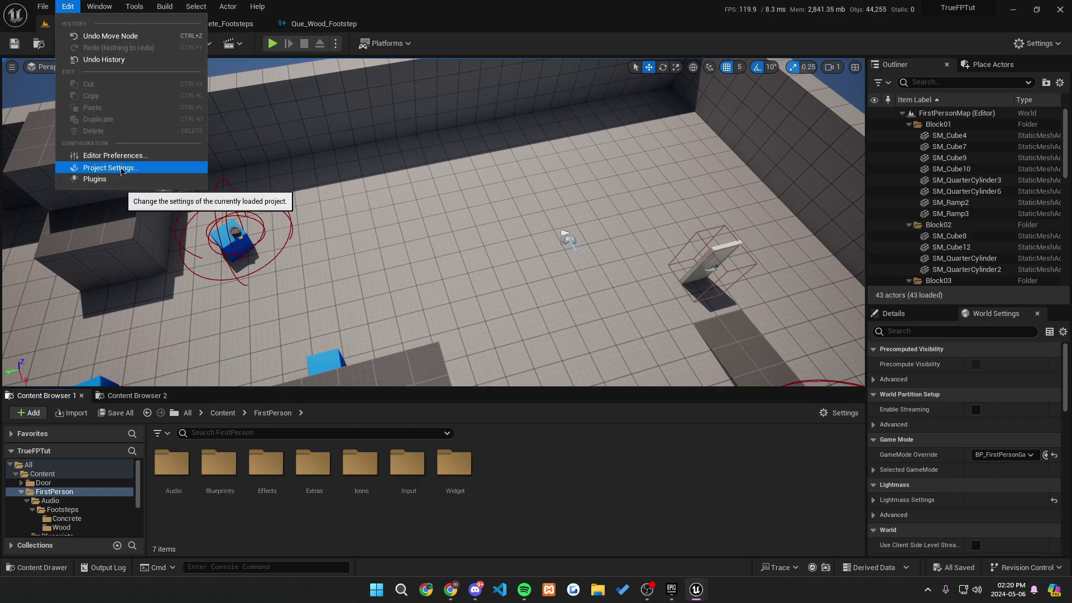
{"action": "left_click", "coordinate": [111, 167]}
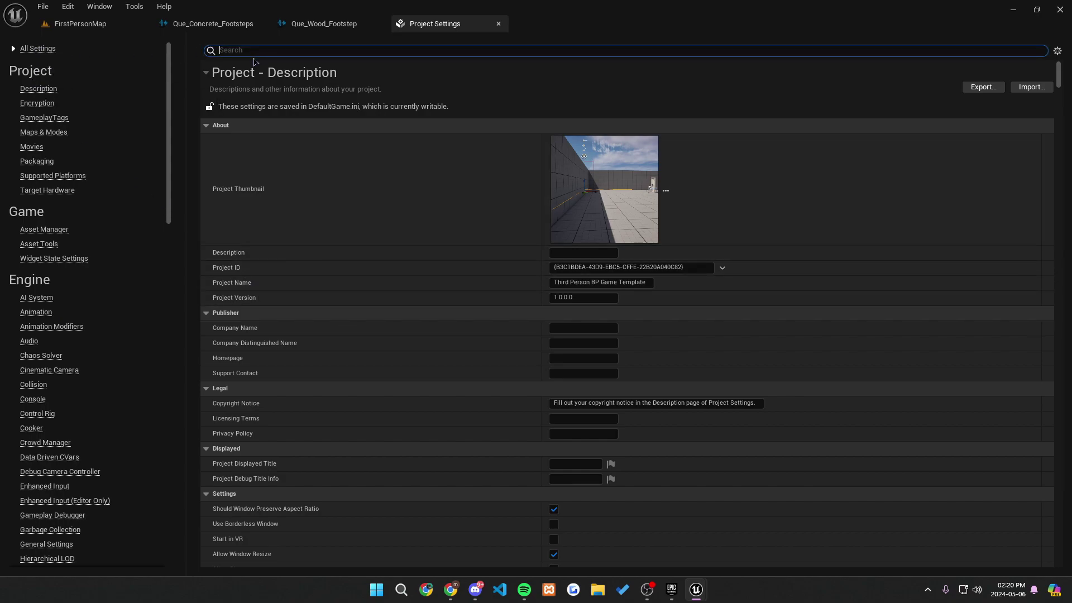
{"action": "type", "text": "al"}
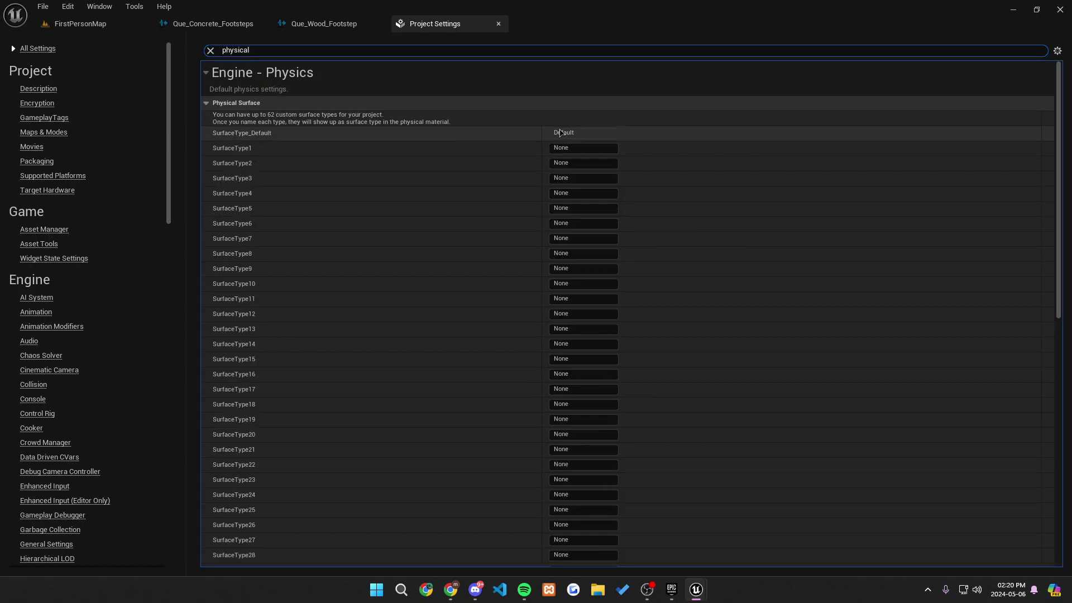
Name SurfaceType1 Wood and SurfaceType2 Concrete, then clear the settings filter and close the project settings
{"action": "left_click", "coordinate": [566, 148]}
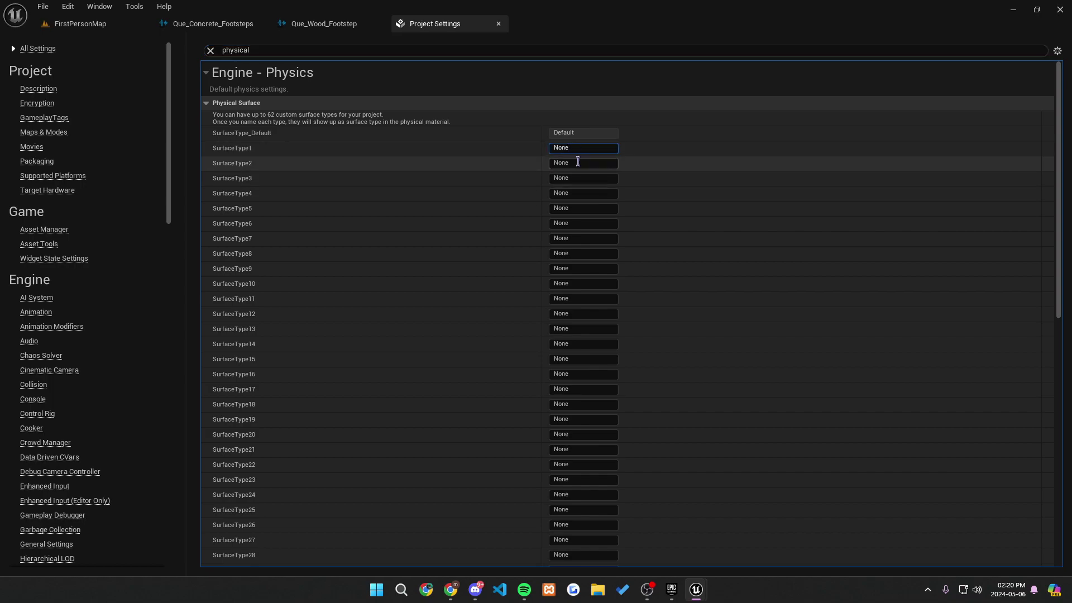
{"action": "type", "text": "Wood"}
{"action": "key", "text": "Return"}
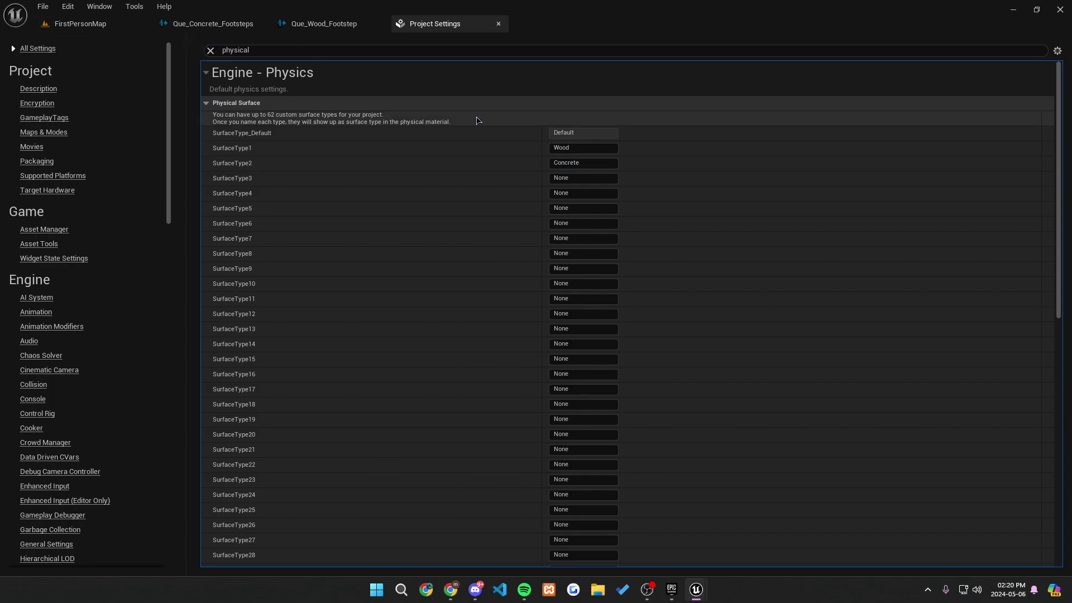
{"action": "left_click", "coordinate": [211, 50]}
{"action": "left_click", "coordinate": [498, 23]}
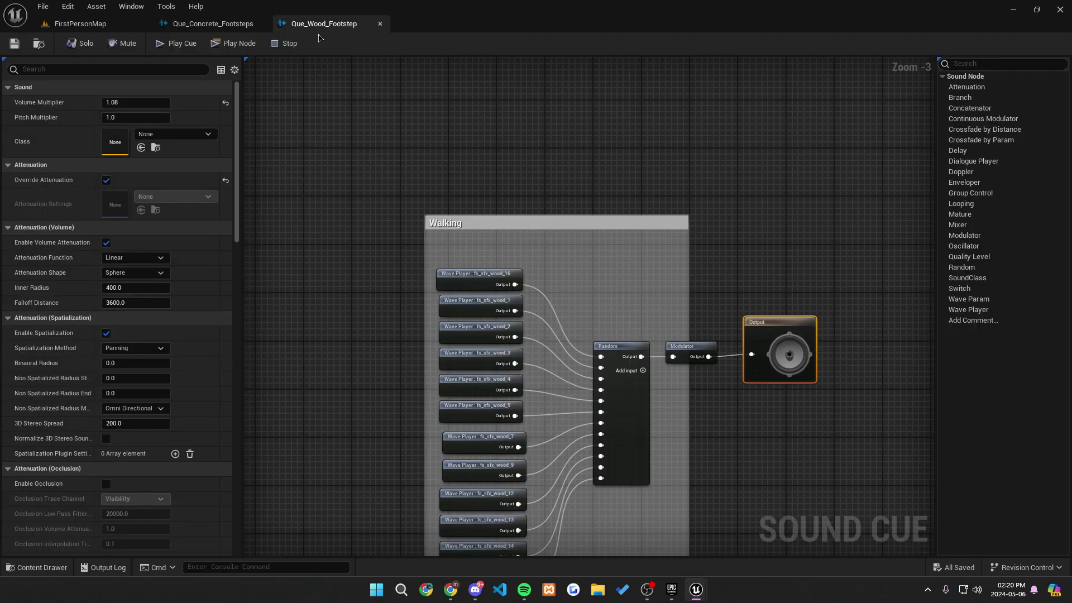
Return to the FirstPersonMap level and open Quixel Bridge
{"action": "left_click", "coordinate": [81, 23]}
{"action": "right_click_drag", "start_coordinate": [367, 216], "coordinate": [569, 150]}
{"action": "key", "text": "w"}
{"action": "left_click", "coordinate": [72, 6]}
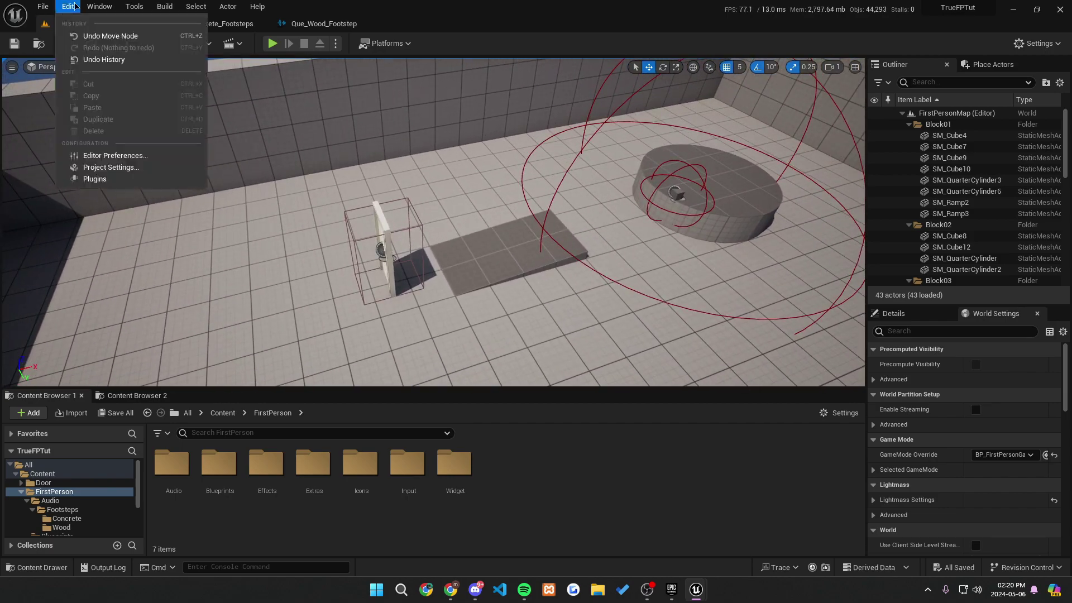
{"action": "left_click", "coordinate": [68, 6]}
{"action": "left_click", "coordinate": [42, 6]}
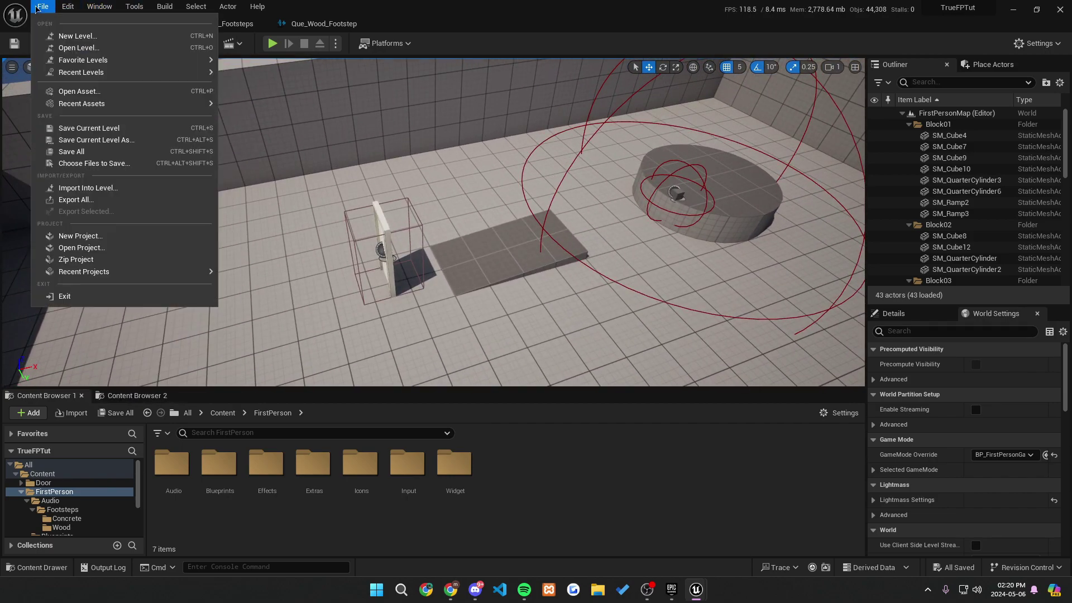
{"action": "left_click", "coordinate": [129, 7]}
{"action": "left_click", "coordinate": [99, 7]}
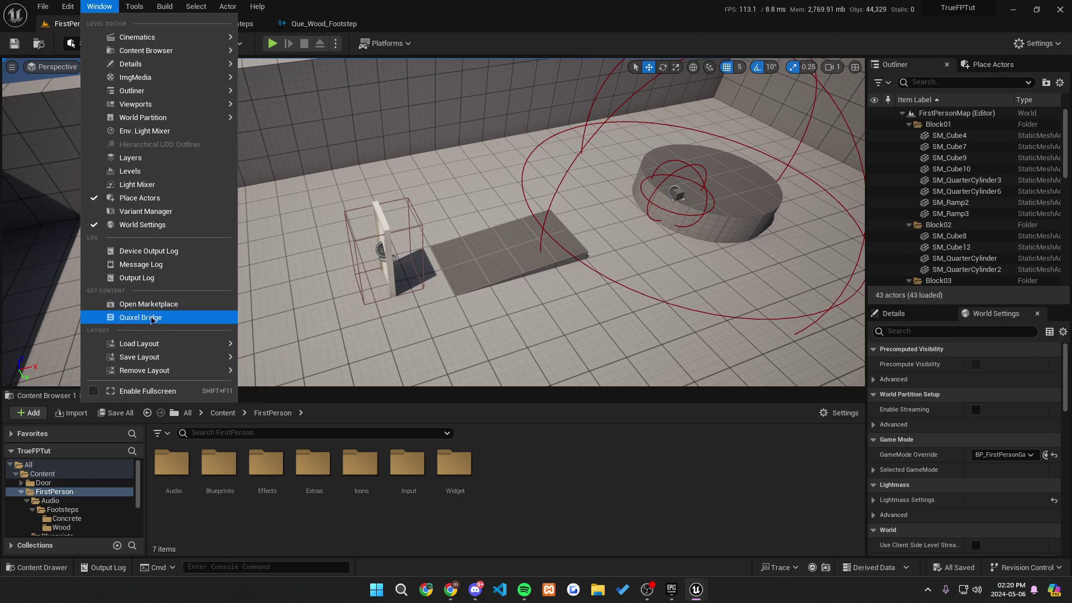
{"action": "left_click", "coordinate": [155, 320]}
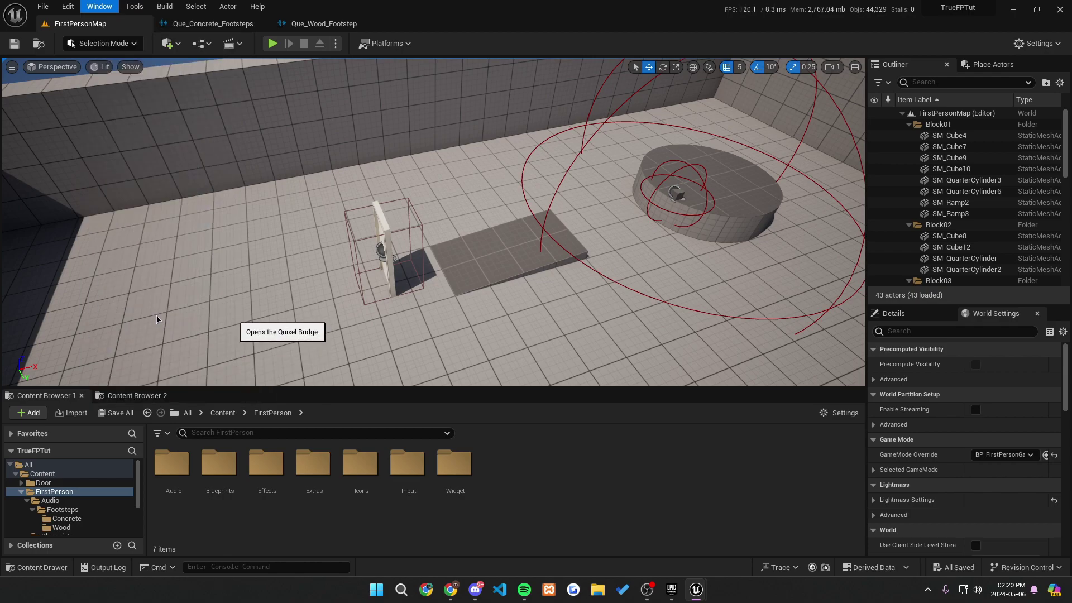
{"action": "left_click", "coordinate": [413, 223]}
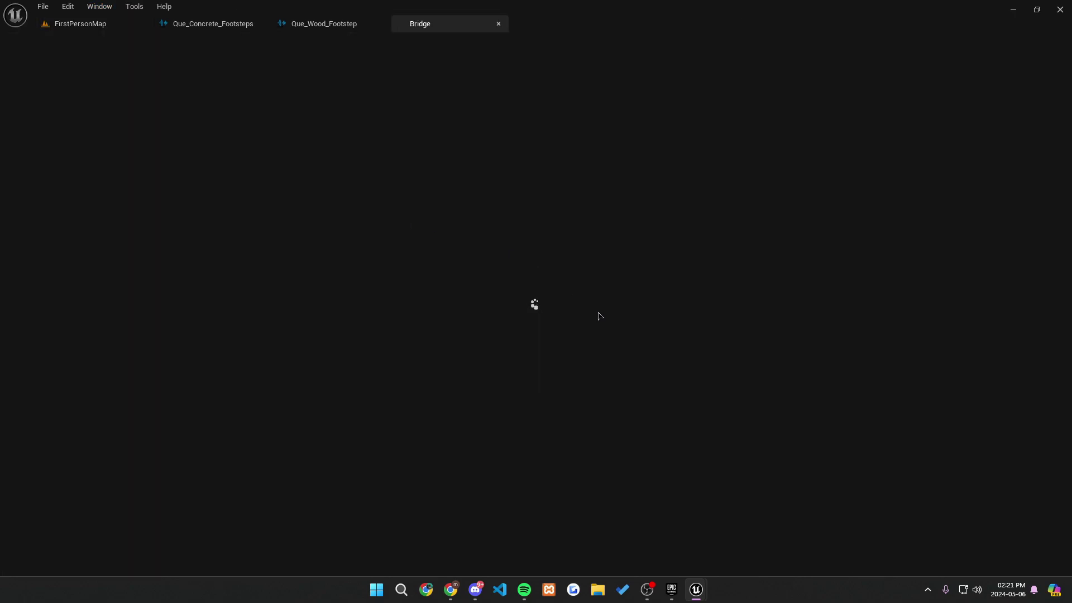
Go back to the FirstPersonMap level and place a Plane shape on the floor near the player start
{"action": "left_click", "coordinate": [97, 26]}
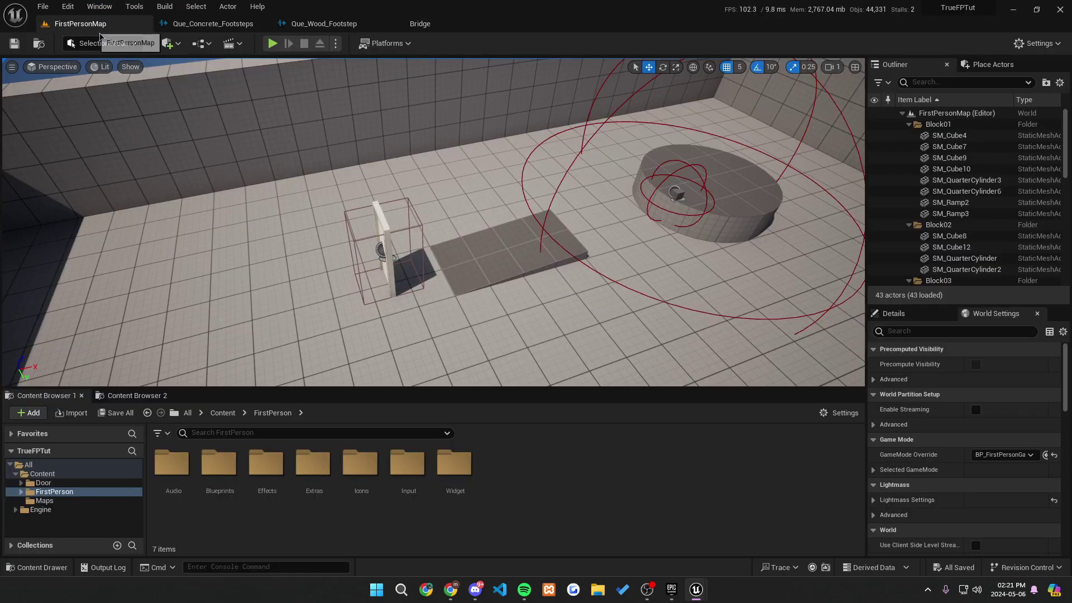
{"action": "right_click_drag", "start_coordinate": [335, 223], "coordinate": [569, 302]}
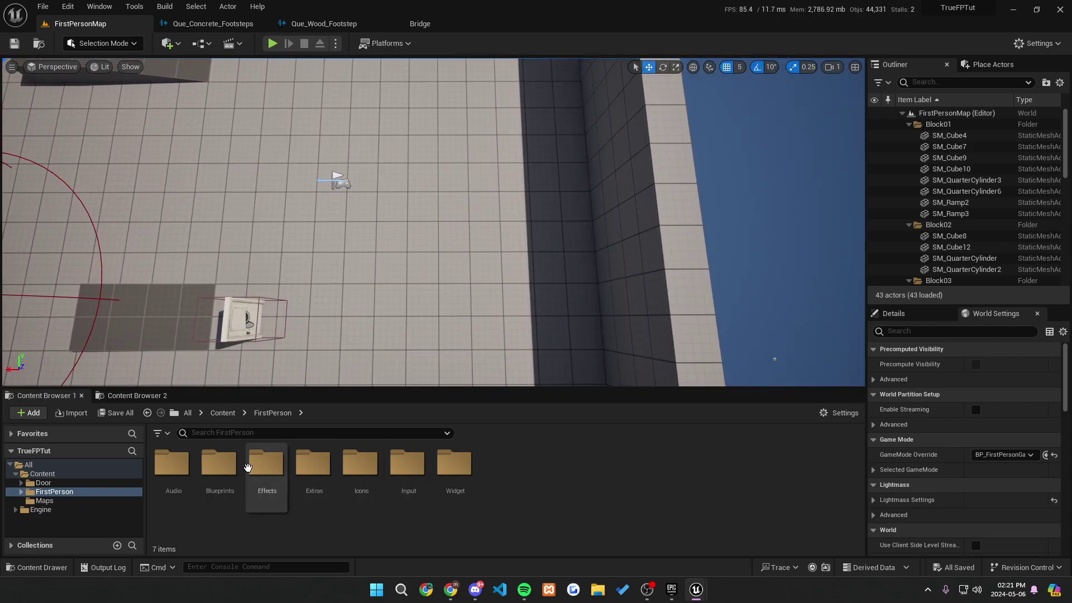
{"action": "left_click", "coordinate": [169, 43]}
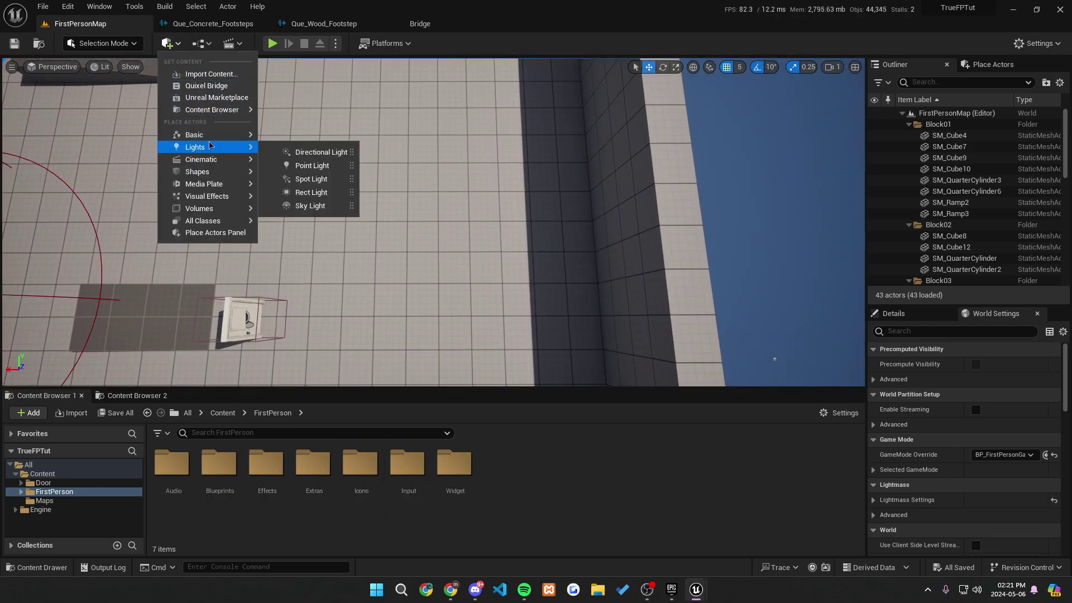
{"action": "mouse_move", "coordinate": [222, 162]}
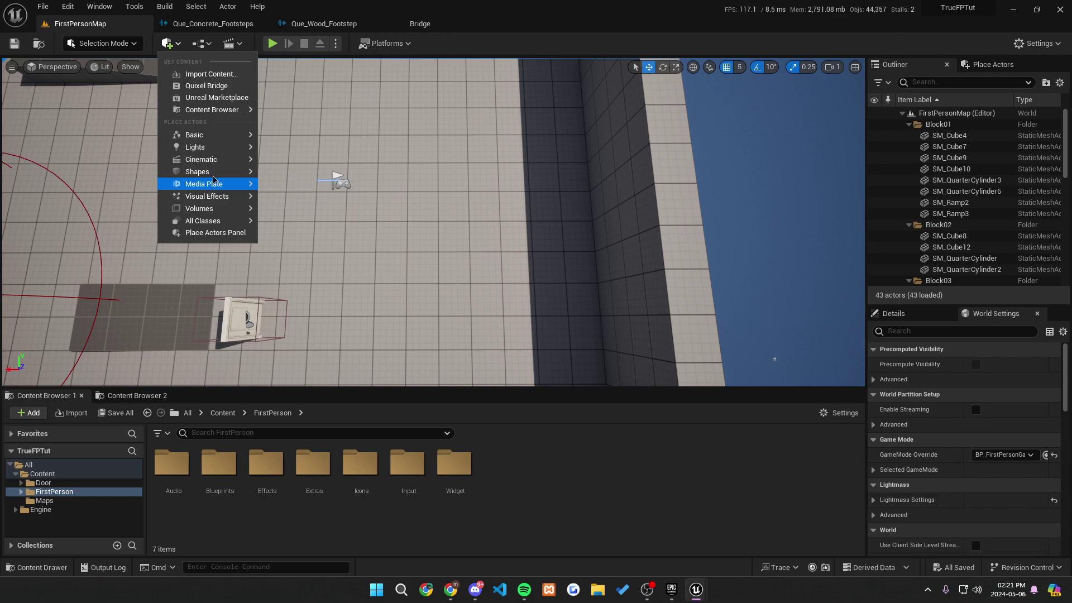
{"action": "left_click_drag", "start_coordinate": [335, 229], "coordinate": [370, 303]}
{"action": "right_click_drag", "start_coordinate": [370, 303], "coordinate": [302, 257]}
Scale the plane along its length and width into a large rectangular floor patch reaching the player start
{"action": "key", "text": "r"}
{"action": "left_click_drag", "start_coordinate": [410, 249], "coordinate": [302, 251]}
{"action": "right_click_drag", "start_coordinate": [409, 249], "coordinate": [502, 279]}
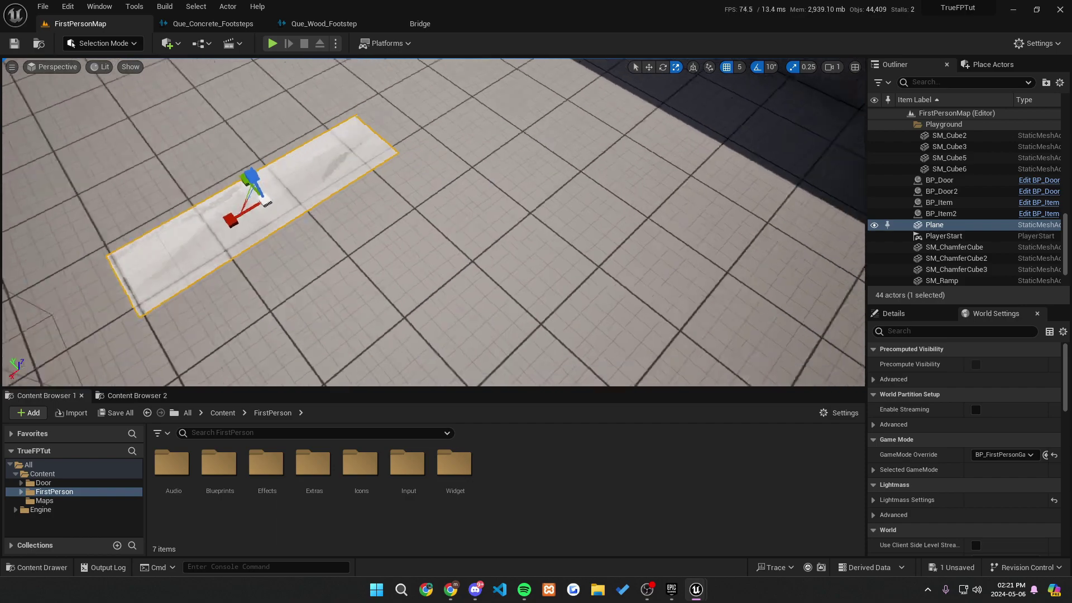
{"action": "right_click_drag", "start_coordinate": [458, 212], "coordinate": [435, 217]}
{"action": "left_click_drag", "start_coordinate": [525, 231], "coordinate": [186, 227]}
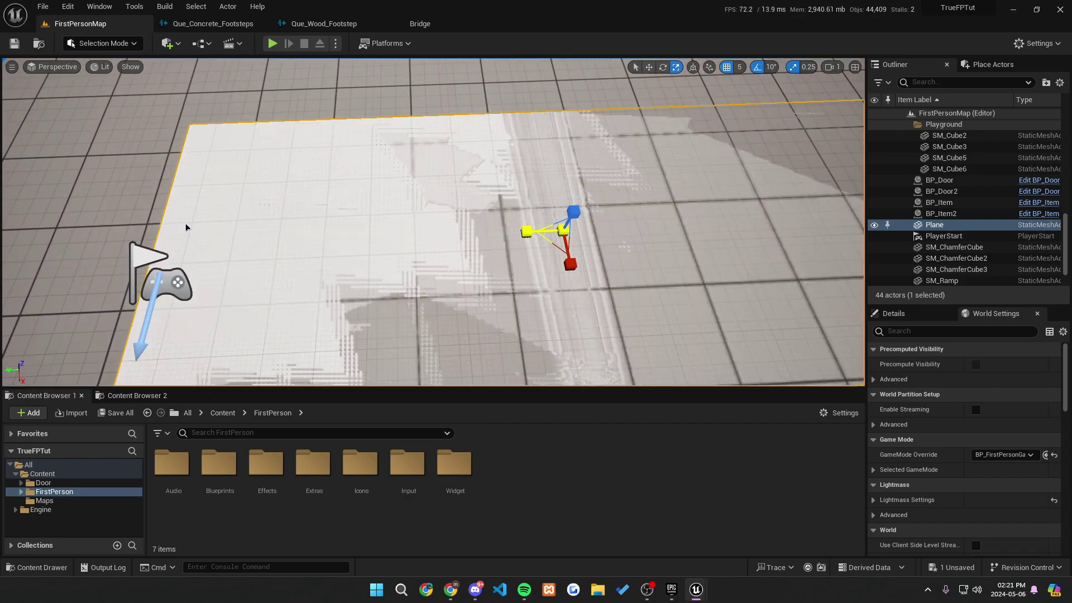
{"action": "left_click_drag", "start_coordinate": [519, 132], "coordinate": [690, 132]}
{"action": "right_click_drag", "start_coordinate": [521, 220], "coordinate": [670, 221]}
{"action": "right_click_drag", "start_coordinate": [298, 106], "coordinate": [424, 115]}
Raise the plane slightly above the floor with grid snapping off and widen it a little beside the door
{"action": "key", "text": "w"}
{"action": "right_click_drag", "start_coordinate": [337, 115], "coordinate": [391, 115]}
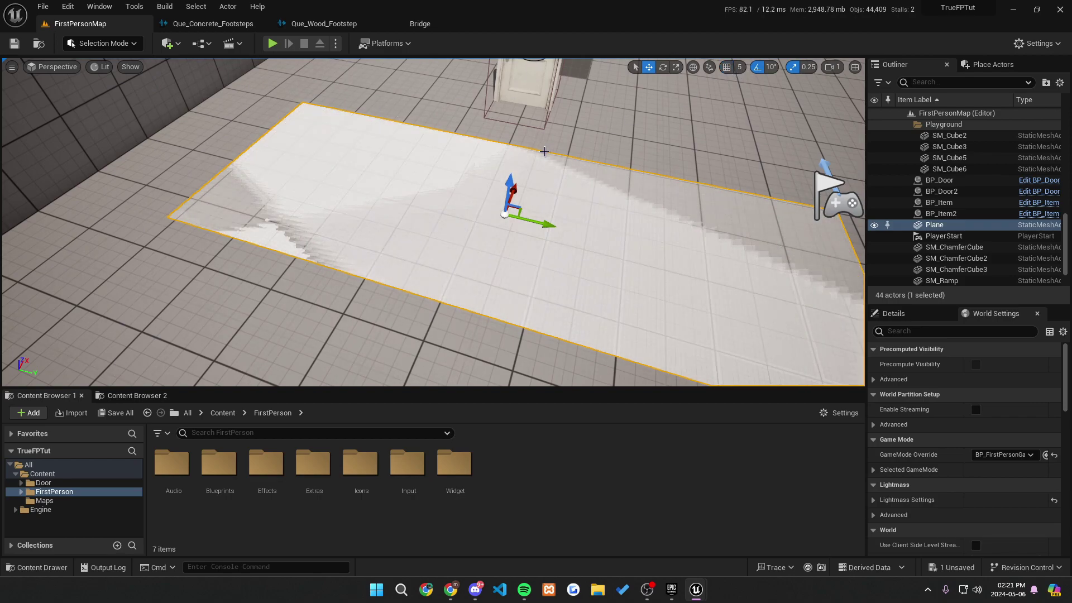
{"action": "left_click_drag", "start_coordinate": [509, 175], "coordinate": [510, 173]}
{"action": "right_click_drag", "start_coordinate": [535, 170], "coordinate": [430, 184]}
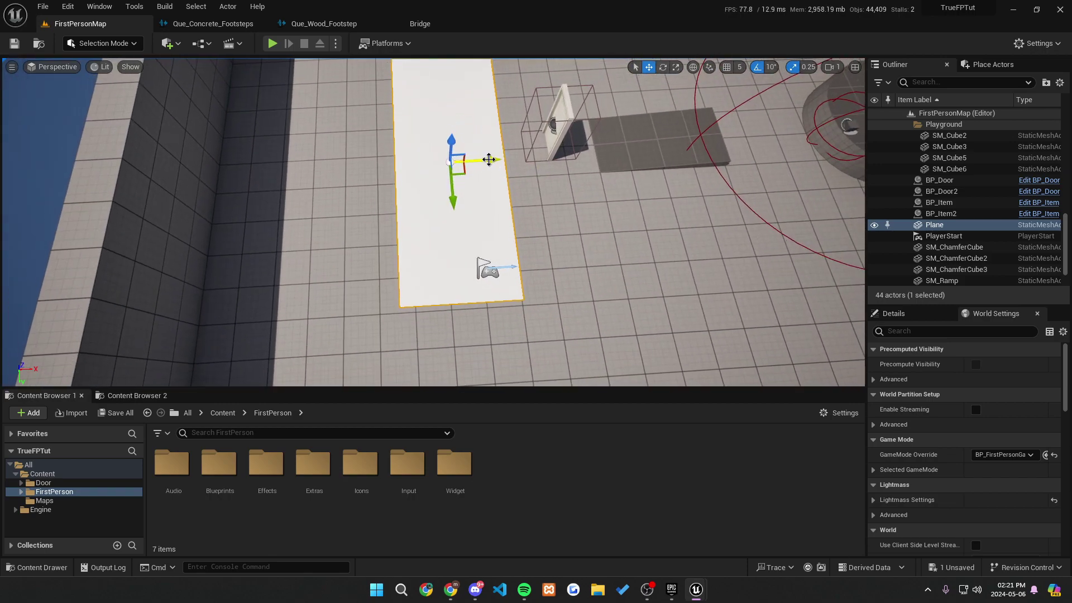
{"action": "left_click_drag", "start_coordinate": [486, 161], "coordinate": [497, 160]}
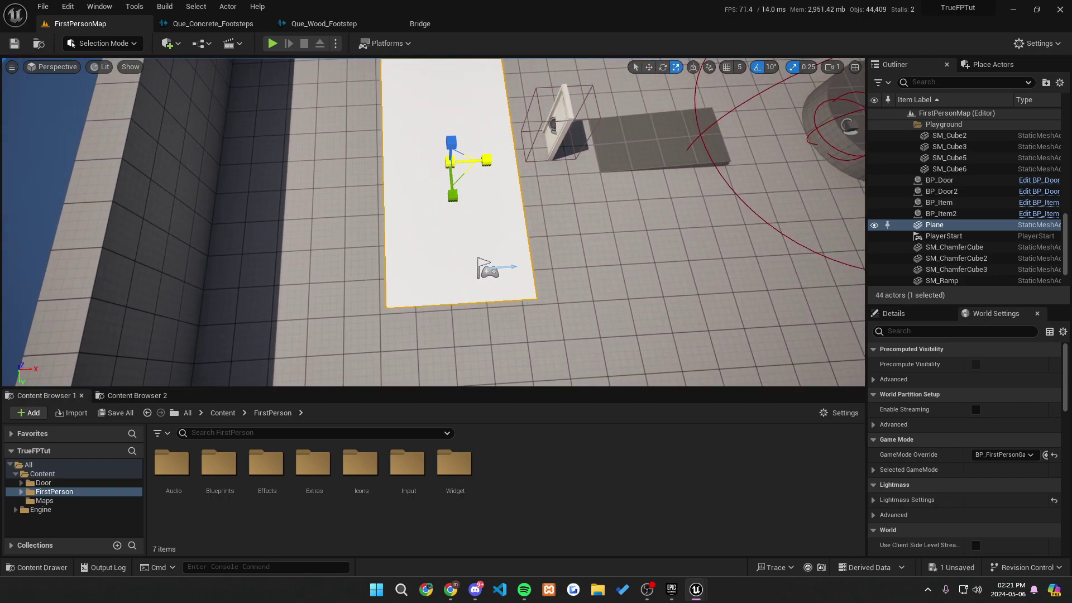
{"action": "right_click_drag", "start_coordinate": [489, 159], "coordinate": [443, 130]}
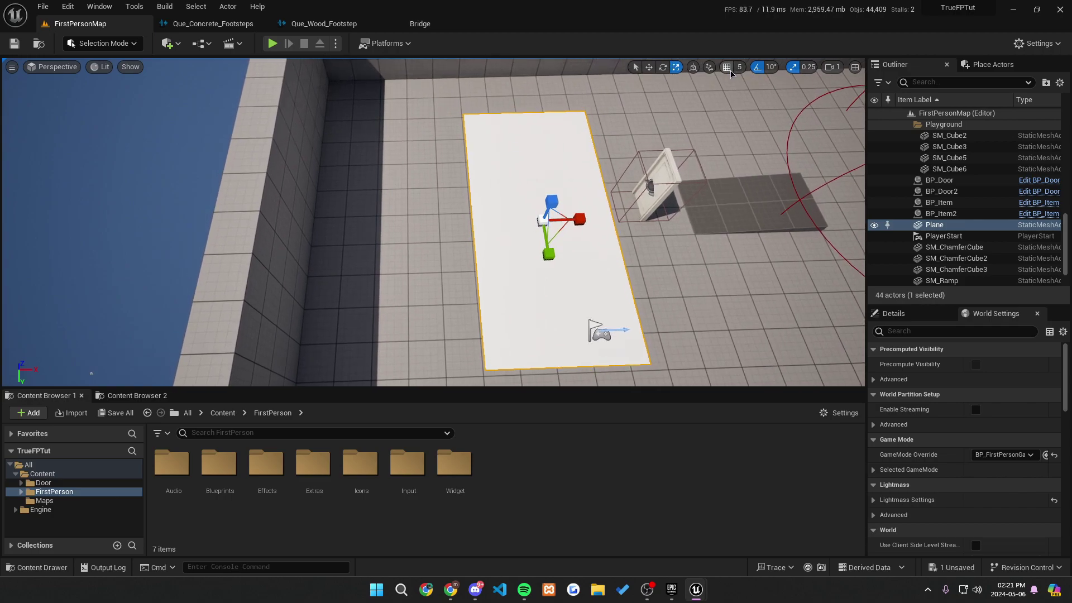
Duplicate the plane and arrange the two floor patches side by side with a gap between them
{"action": "key", "text": "ctrl+d"}
{"action": "left_click_drag", "start_coordinate": [586, 216], "coordinate": [435, 229]}
{"action": "key", "text": "ctrl+z"}
{"action": "key", "text": "ctrl+z"}
{"action": "key", "text": "ctrl+y"}
{"action": "mouse_move", "coordinate": [574, 219]}
{"action": "left_mouse_down"}
{"action": "mouse_move", "coordinate": [599, 219]}
{"action": "mouse_move", "coordinate": [587, 219]}
{"action": "left_mouse_up"}
{"action": "key", "text": "w"}
{"action": "right_click_drag", "start_coordinate": [586, 219], "coordinate": [643, 273]}
{"action": "key", "text": "a"}
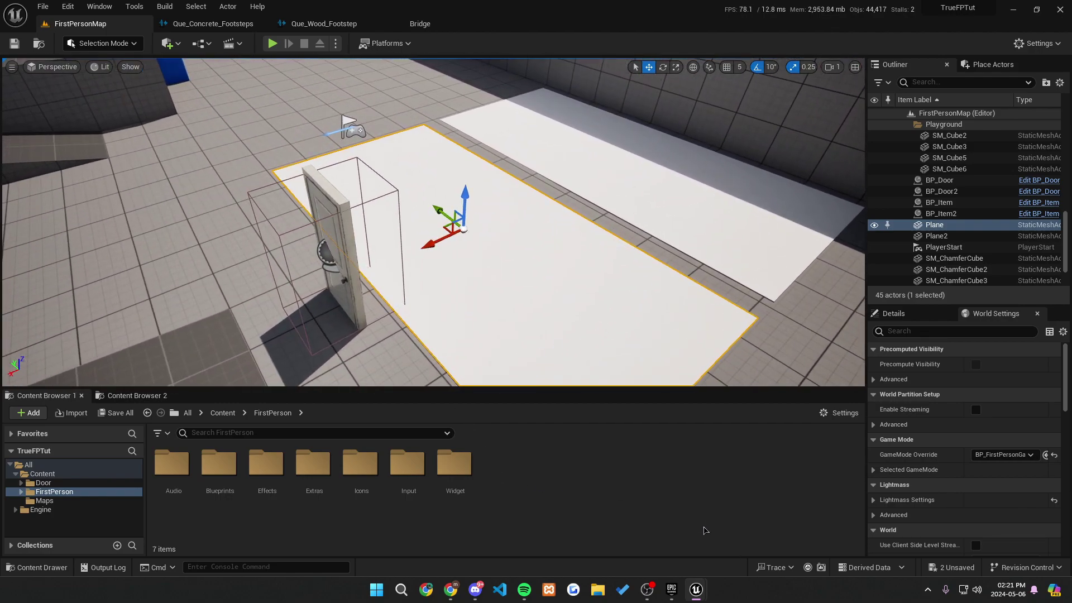
Bring up the Epic Games login window for Quixel Bridge
{"action": "mouse_move", "coordinate": [698, 596]}
{"action": "left_click", "coordinate": [805, 513]}
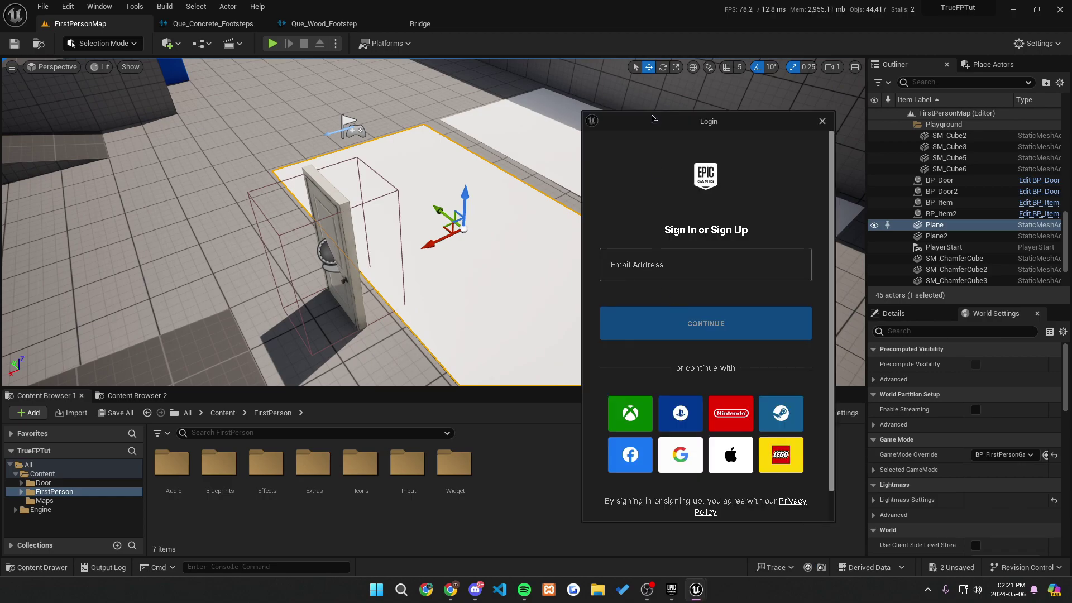